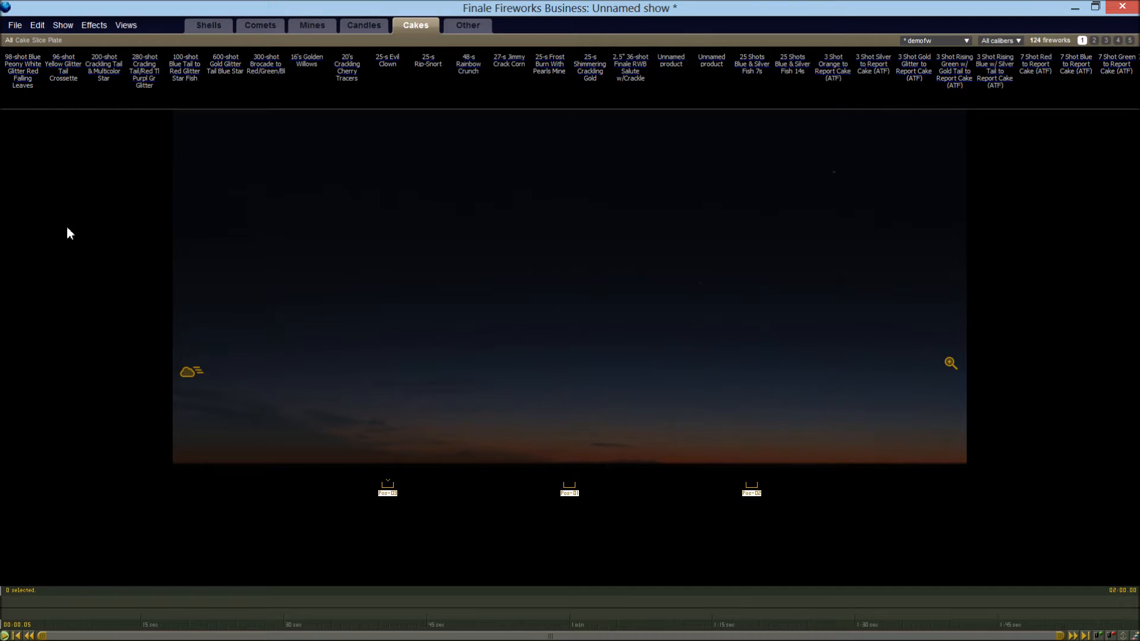
Create a new simulation from the search phrase 5" Red Peony and insert it into the show
click(102, 27)
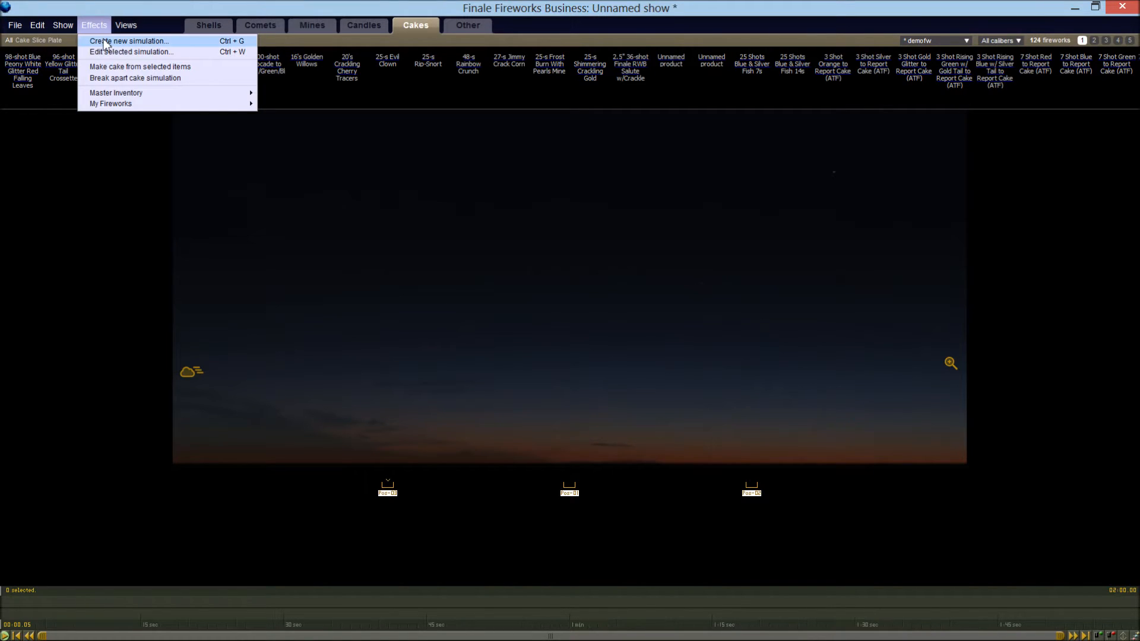
click(105, 41)
click(624, 308)
text(5" Red Peony)
key(BackSpace)
key(BackSpace)
key(BackSpace)
key(BackSpace)
key(BackSpace)
text(Peony)
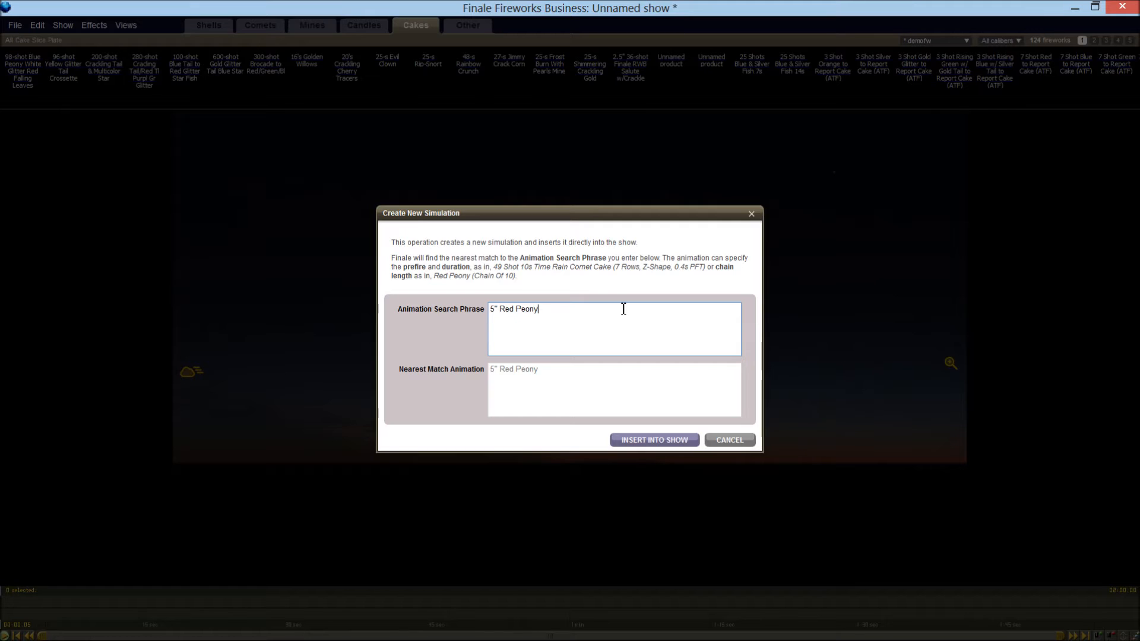
click(644, 441)
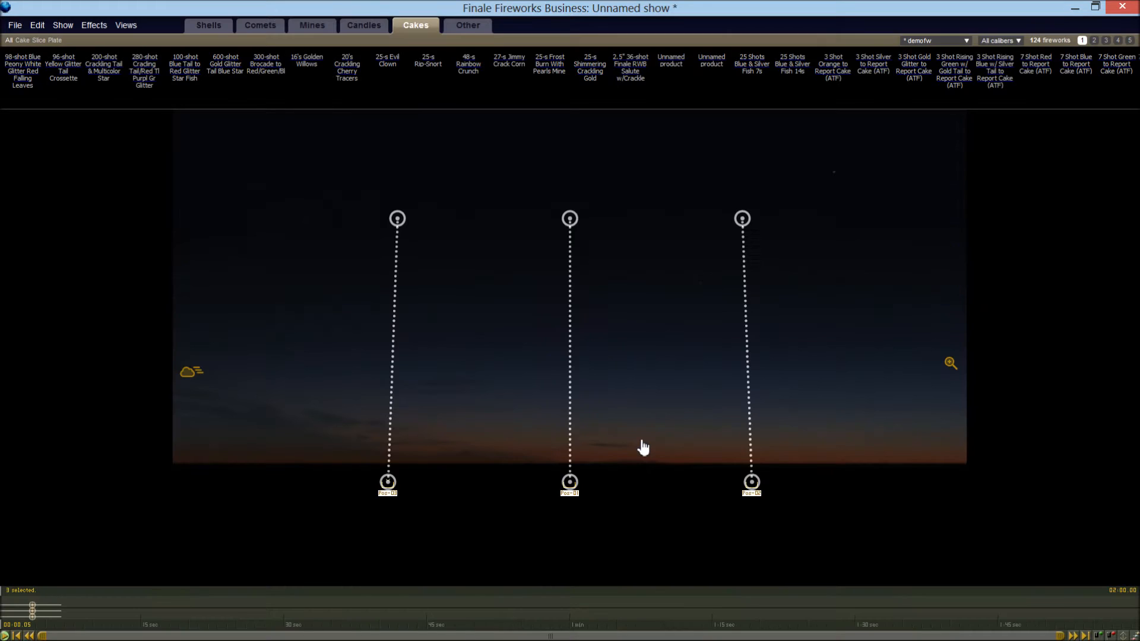
Play back the red peony shells and delete them from the show
key(space)
key(Delete)
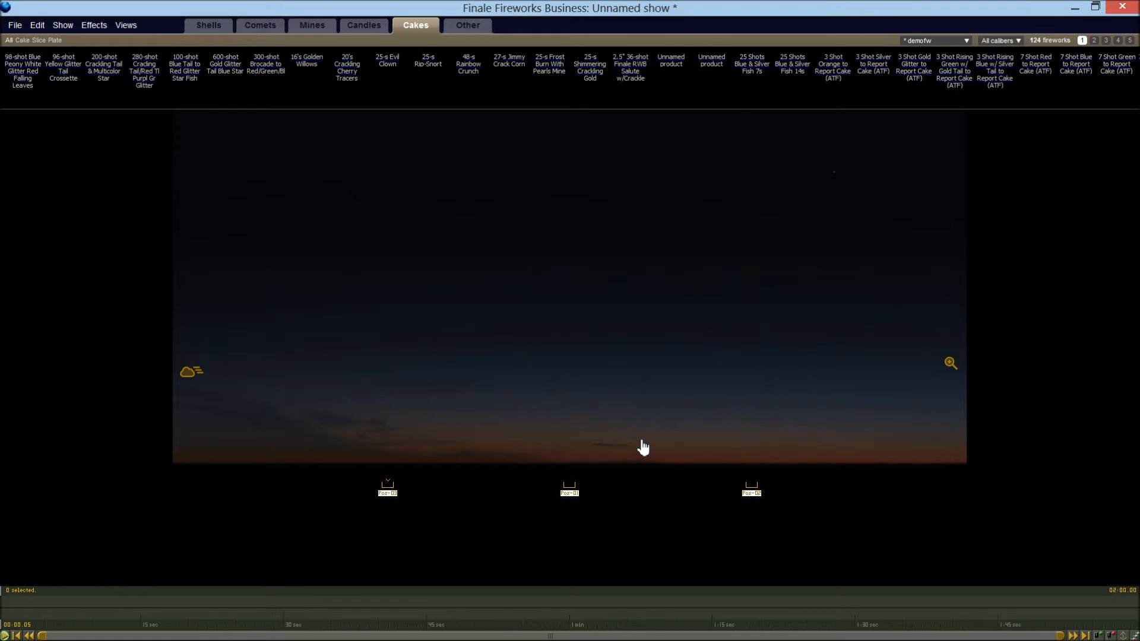
Create a new simulation from the phrase 5" Red to Blue Peony w/ silver tail and insert it into the show
click(92, 25)
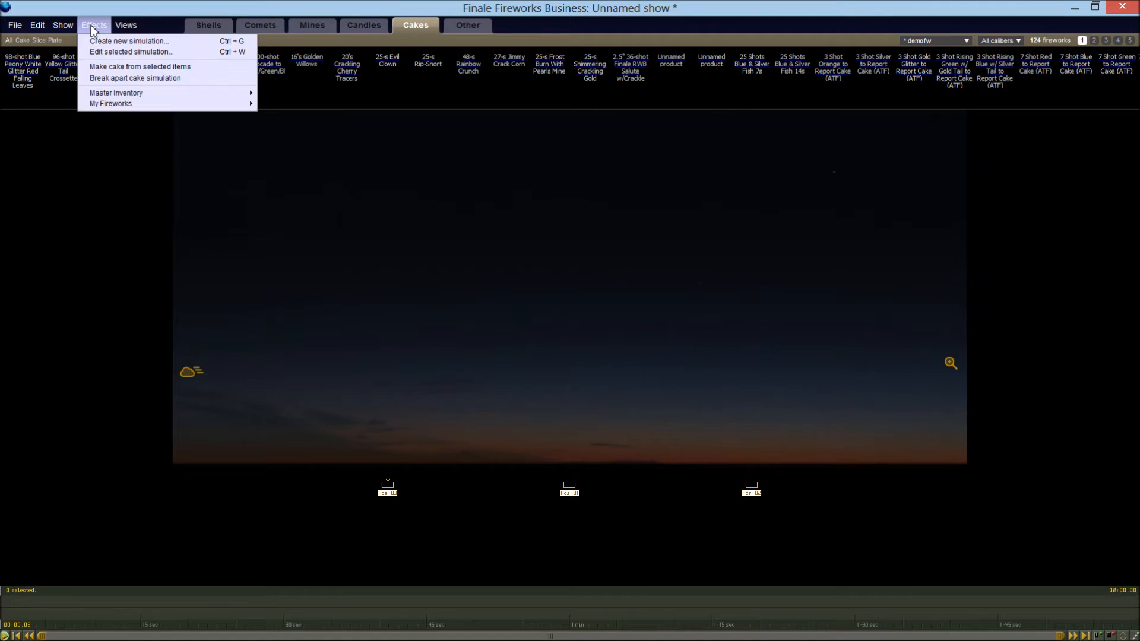
click(94, 41)
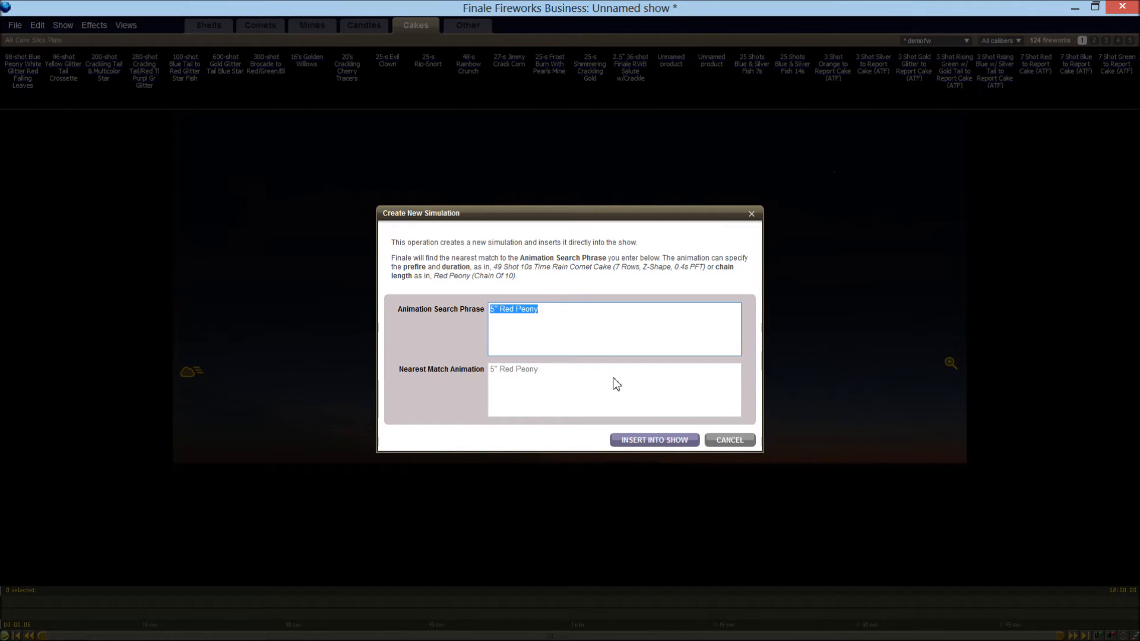
text(5" Red to Blue Peony )
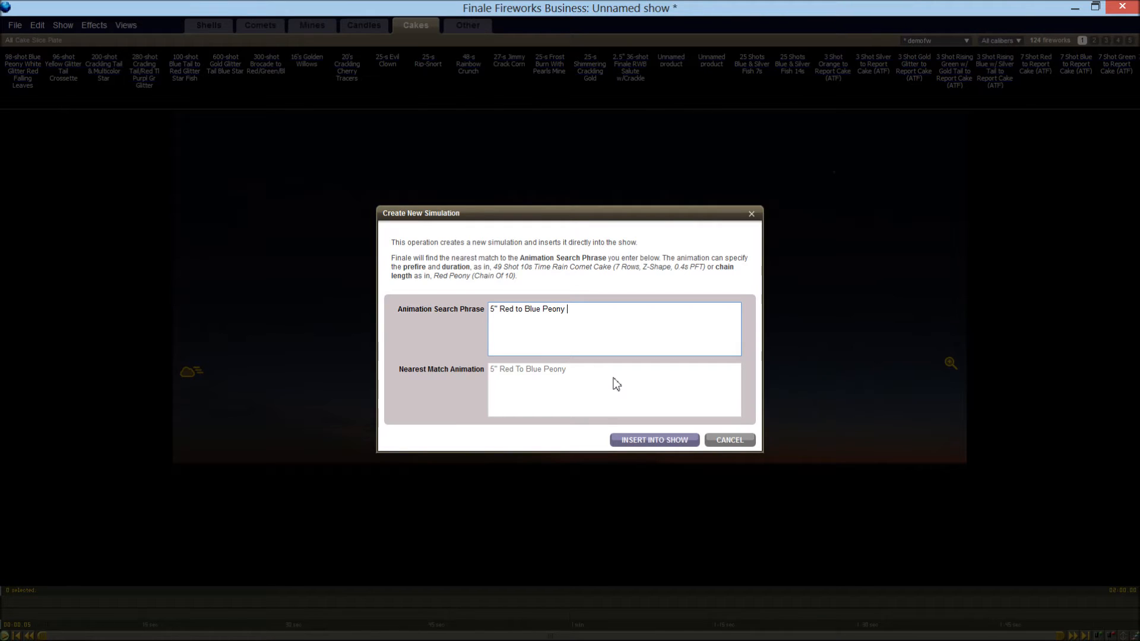
text(w/ silver)
text(tail)
click(625, 440)
Play back the red-to-blue peony shells, stop playback and return the playhead to the start of the show
key(space)
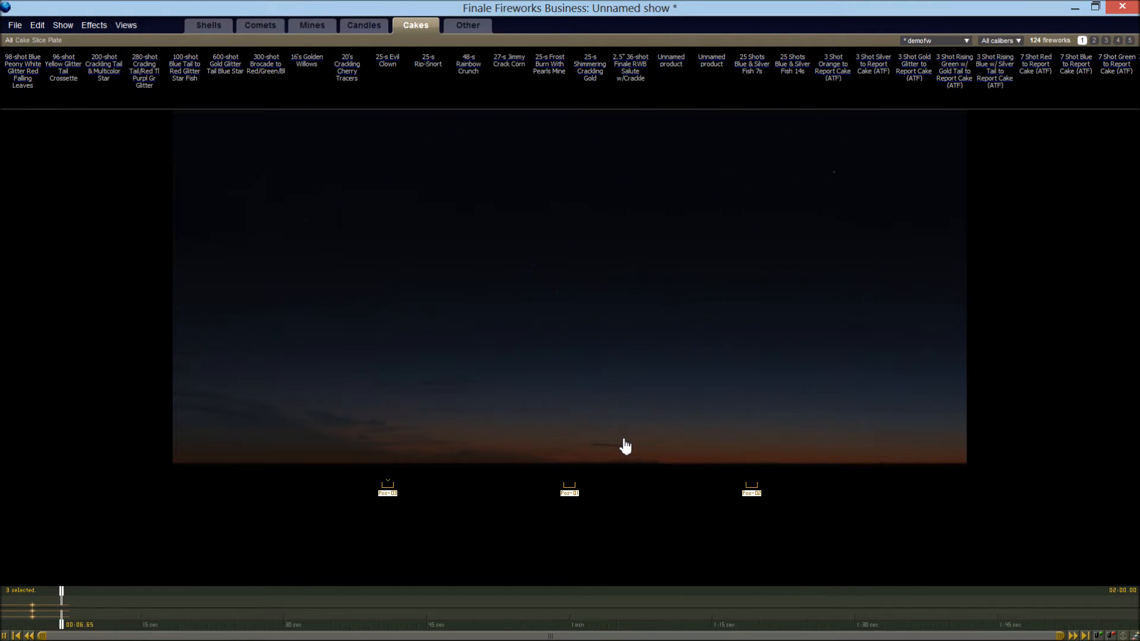
key(space)
key(Home)
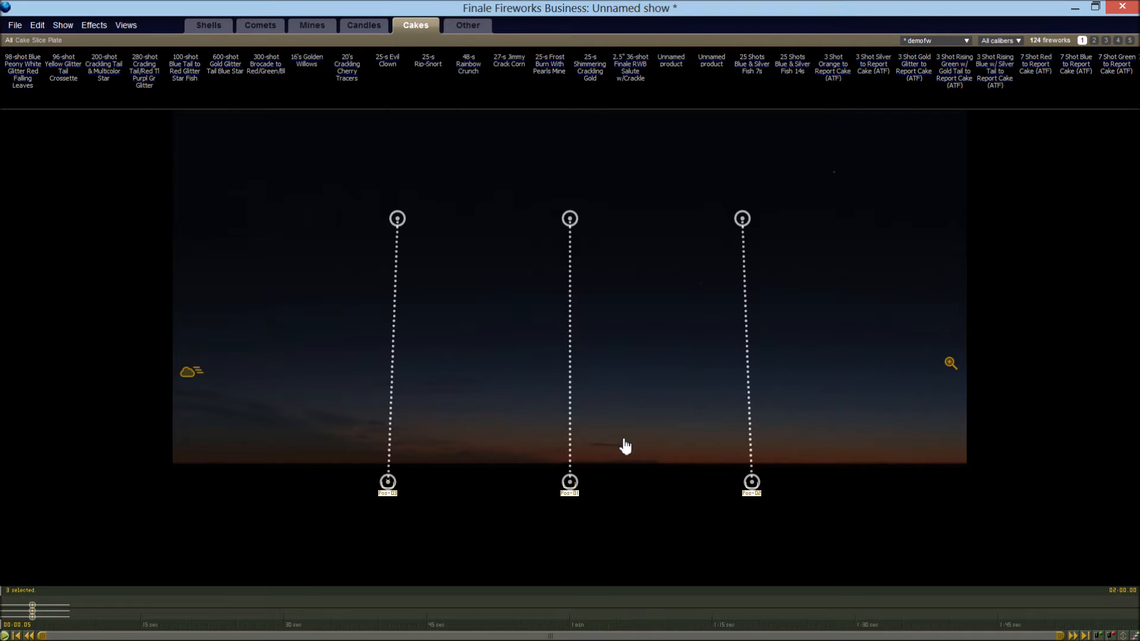
Create a new simulation from the phrase 5" Silver Palm w/ Silver tail and insert it into the show
click(105, 23)
click(103, 36)
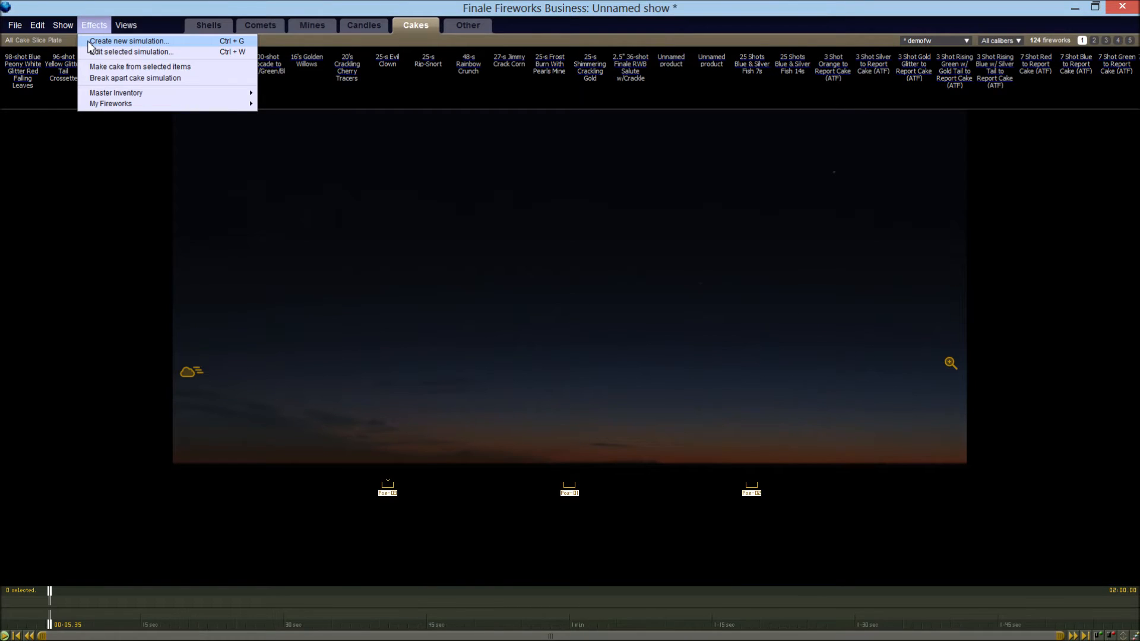
click(89, 41)
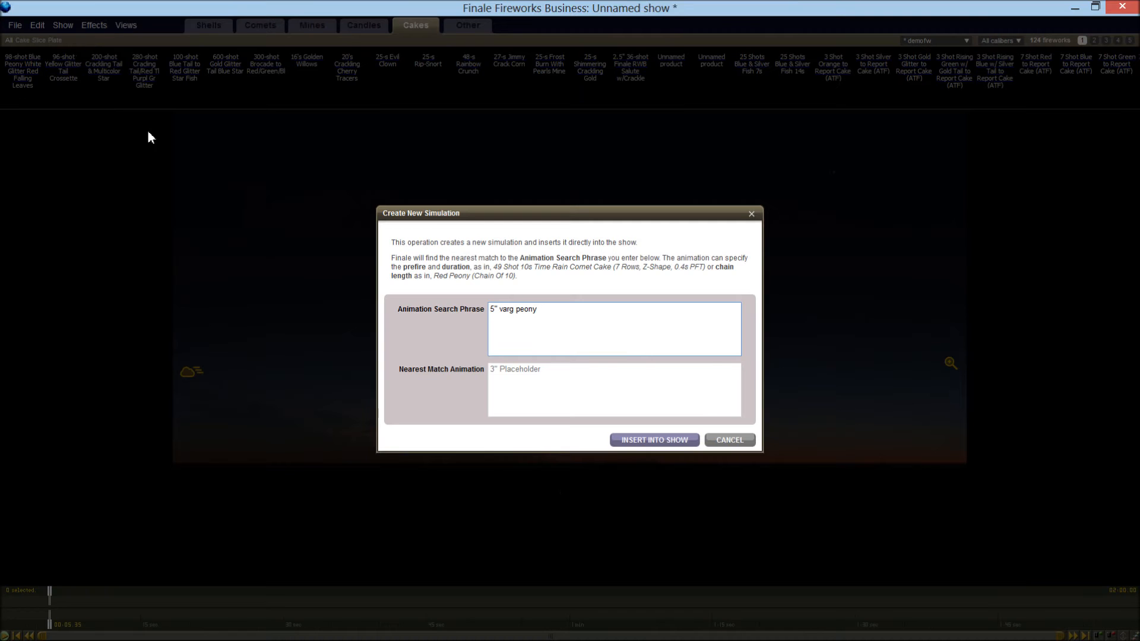
key(ctrl+a)
text(5" Silver Palm w/ Silv)
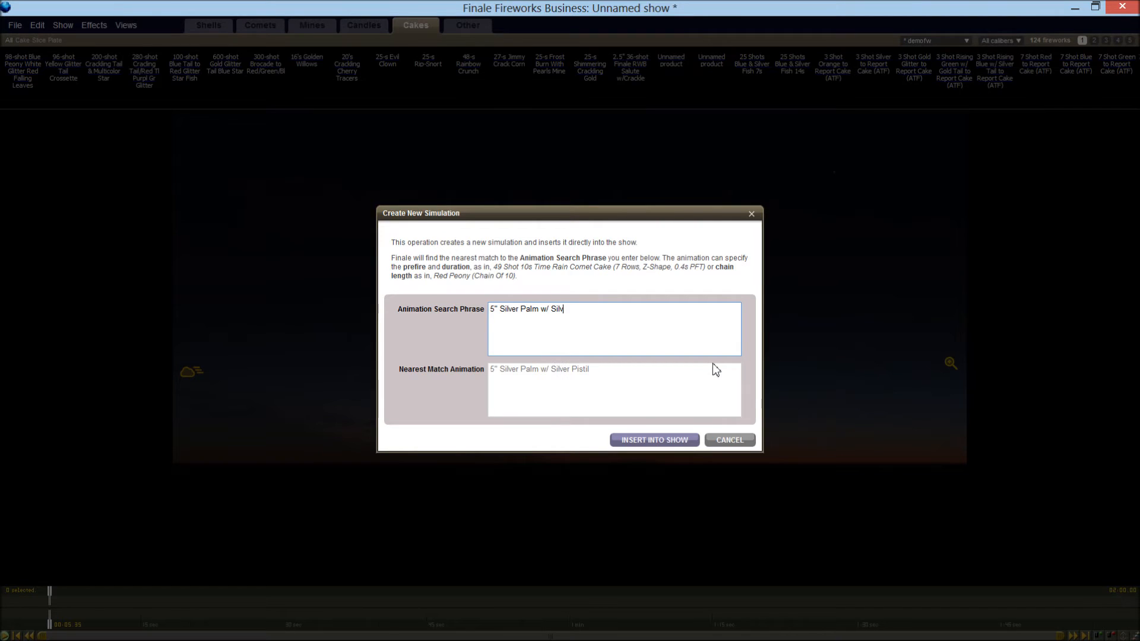
text(er tail)
click(652, 441)
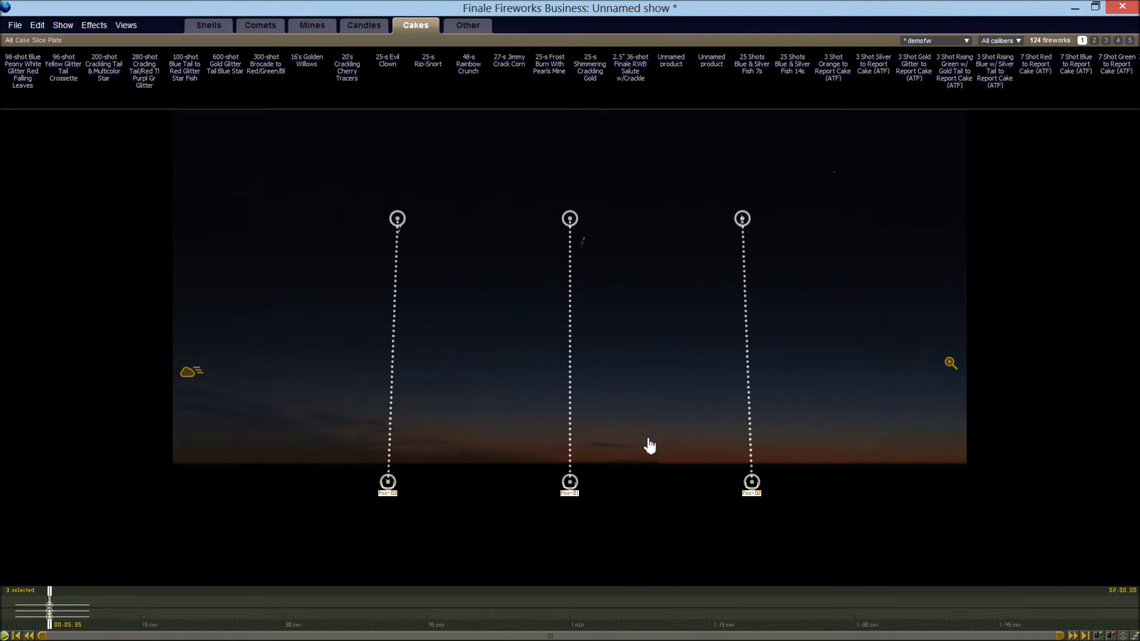
Play back the silver palm shells from near the start, and delete all of them from the show
click(13, 597)
key(space)
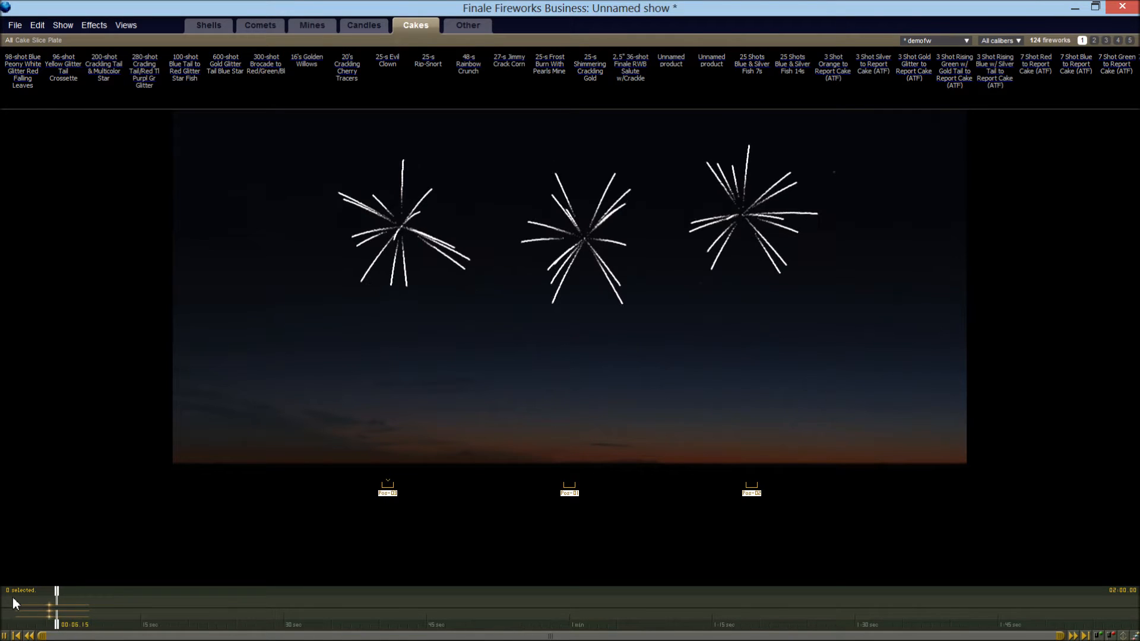
key(space)
key(ctrl+a)
key(Home)
key(Delete)
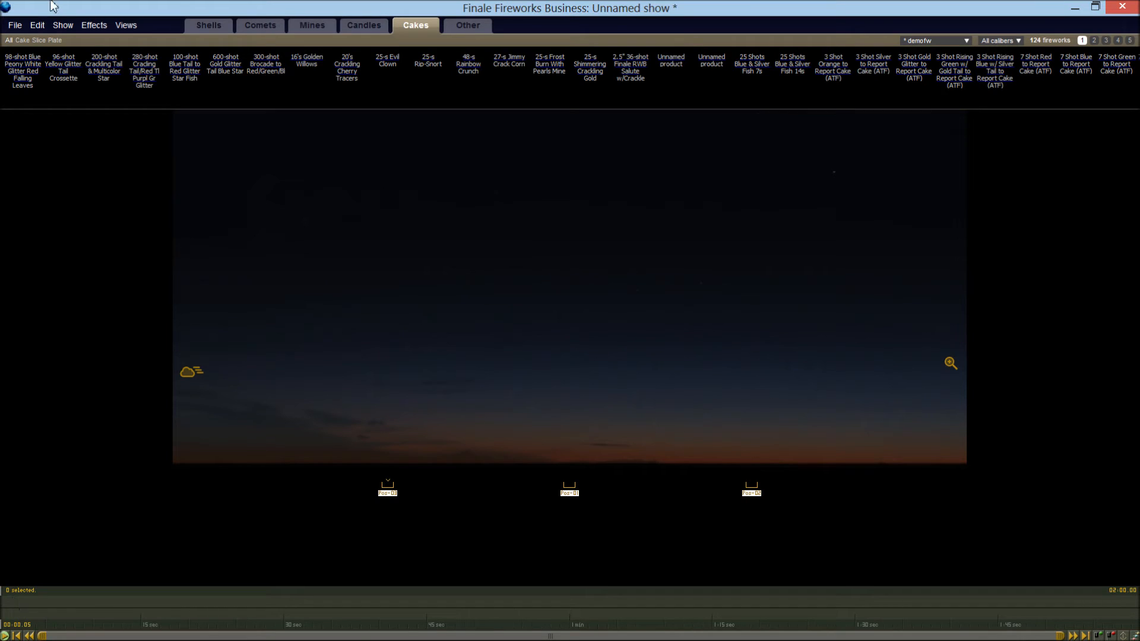
Start a new simulation with the animation search phrase 5" red peony to blue chrys
click(89, 27)
click(91, 39)
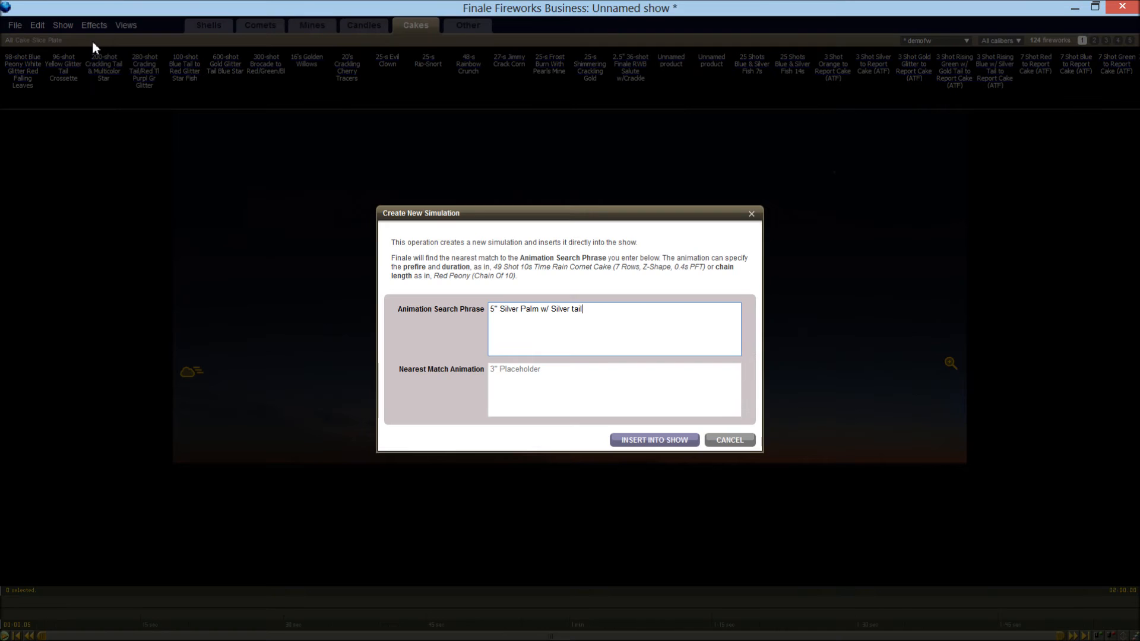
key(ctrl+a)
text(5" red to blue chrys)
key(Left)
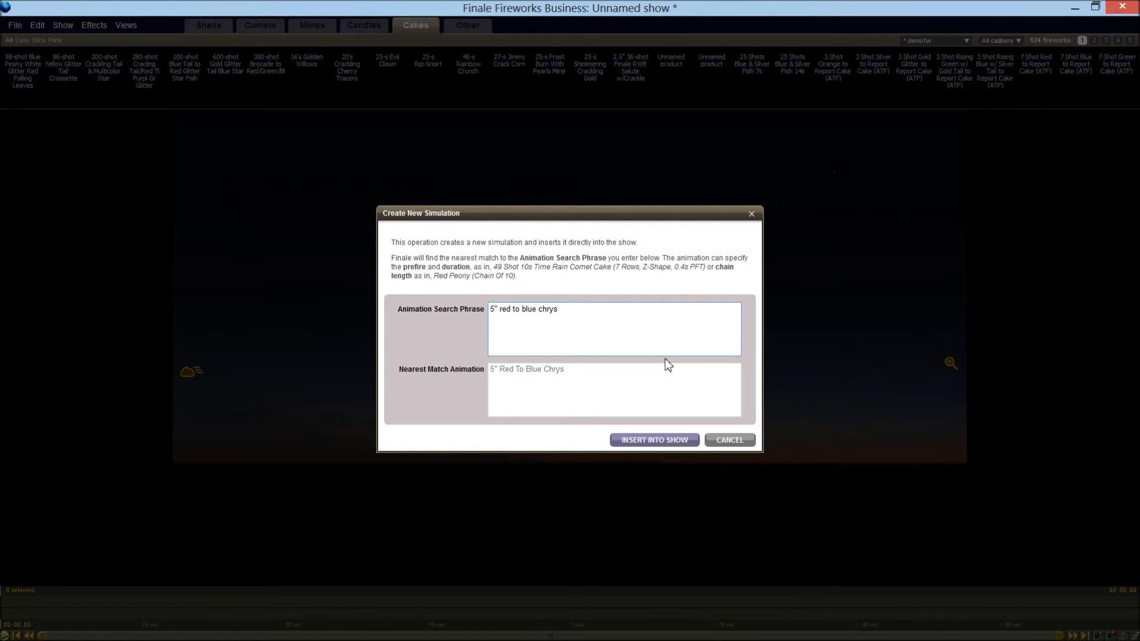
text(peony)
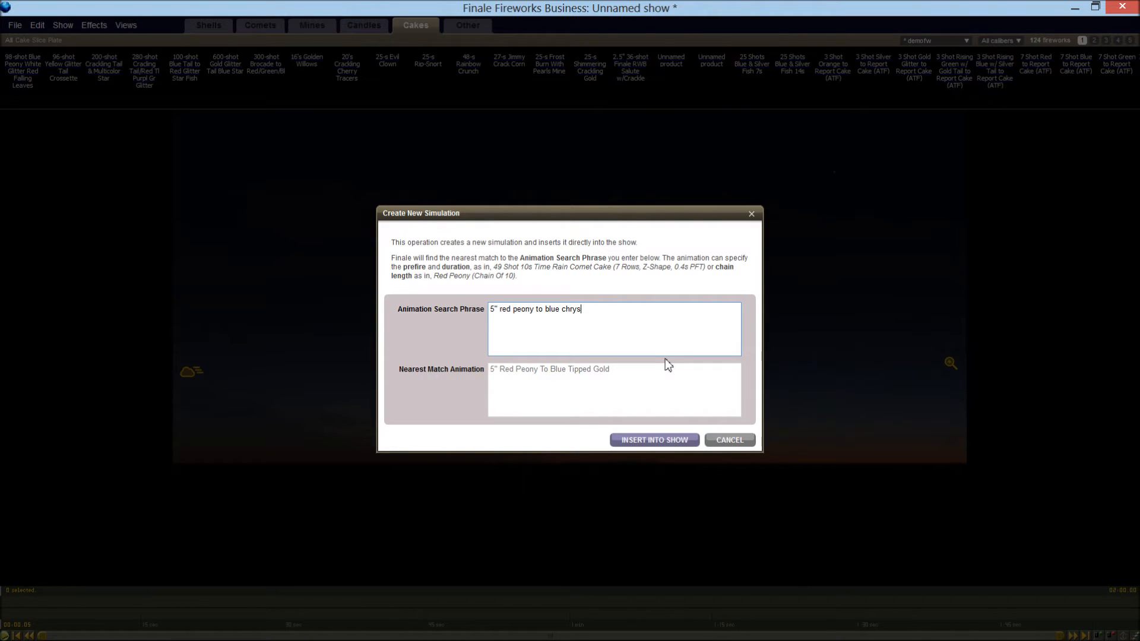
Extend the search phrase with w/ green falling leaves w/ glittering gold tail and insert the simulation into the show
text(w/)
text( green )
text(falling le)
text(aves)
text( w/ gilt)
key(BackSpace)
key(BackSpace)
key(BackSpace)
text(litter)
text(ing )
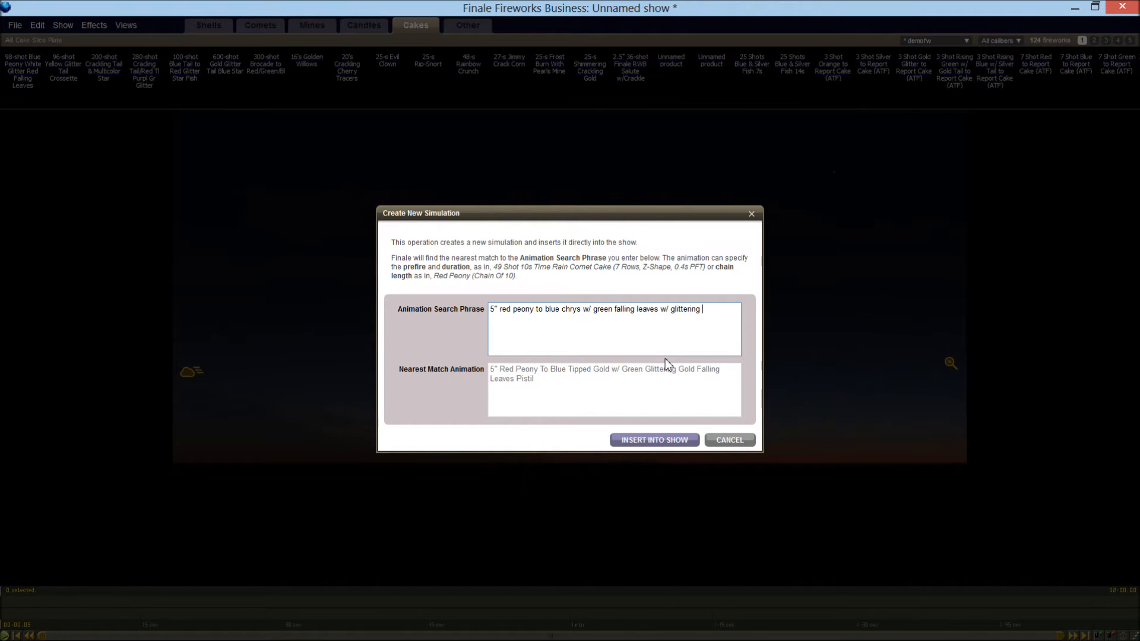
text(gold tail)
click(635, 442)
Play back the peony-to-chrys shells, then rewind slightly and replay the green falling leaves
key(space)
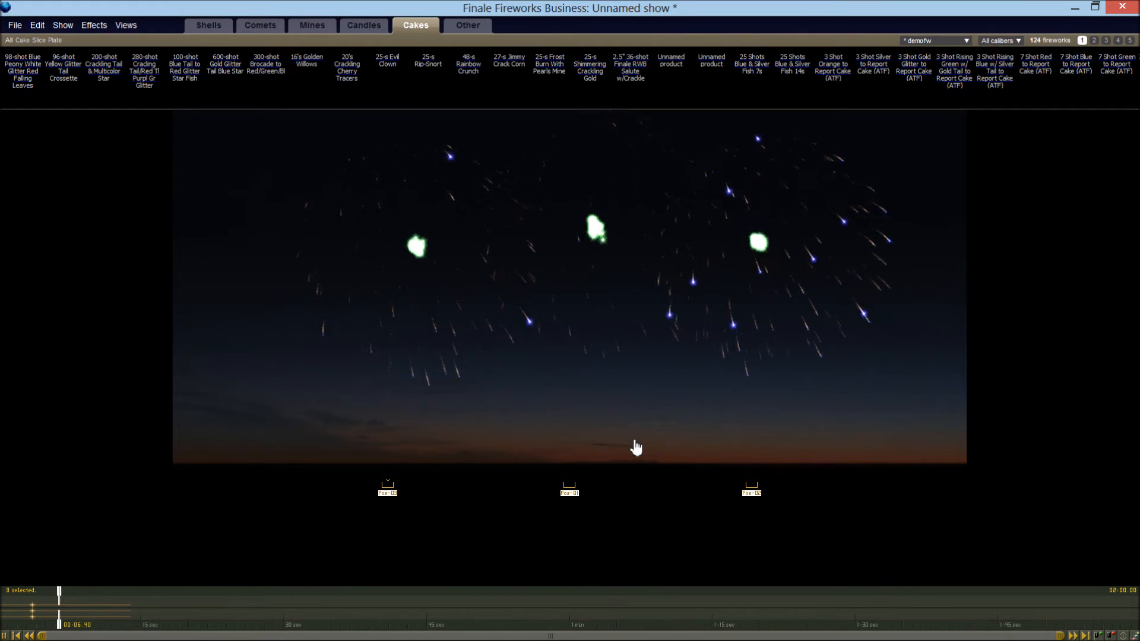
key(space)
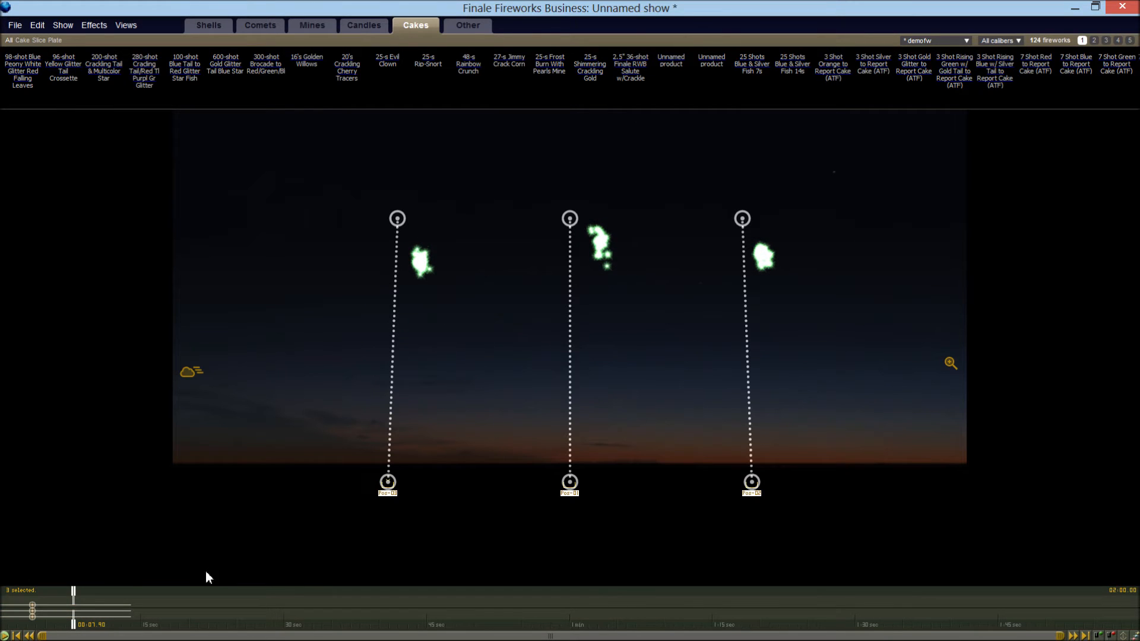
mouse_move(75, 601)
mouse_down()
mouse_move(43, 602)
mouse_move(56, 606)
mouse_up()
key(space)
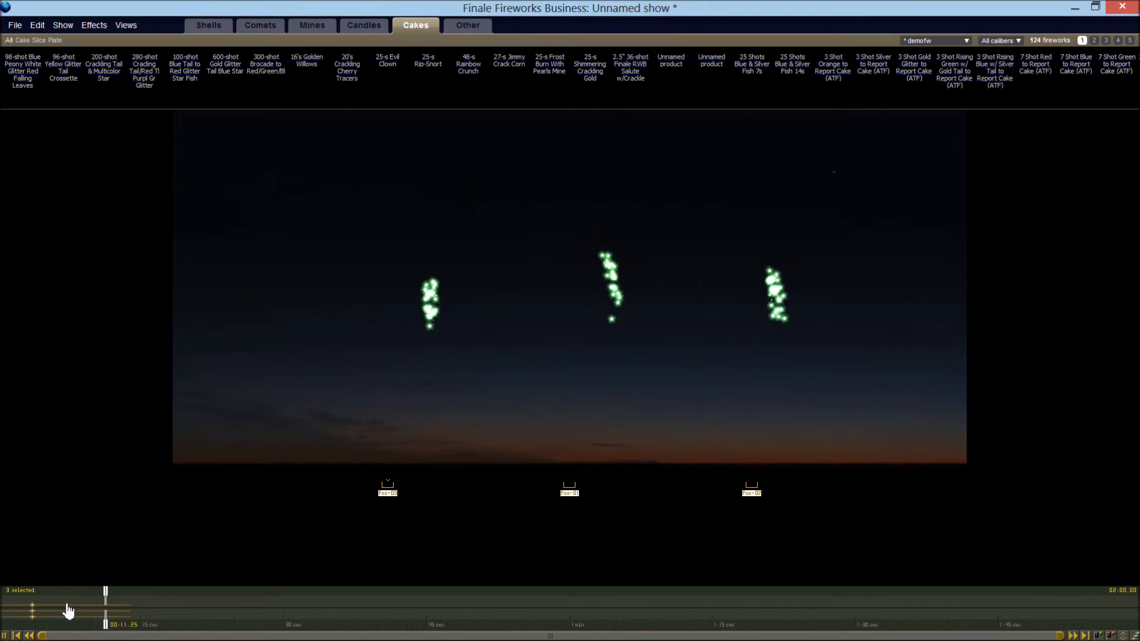
key(space)
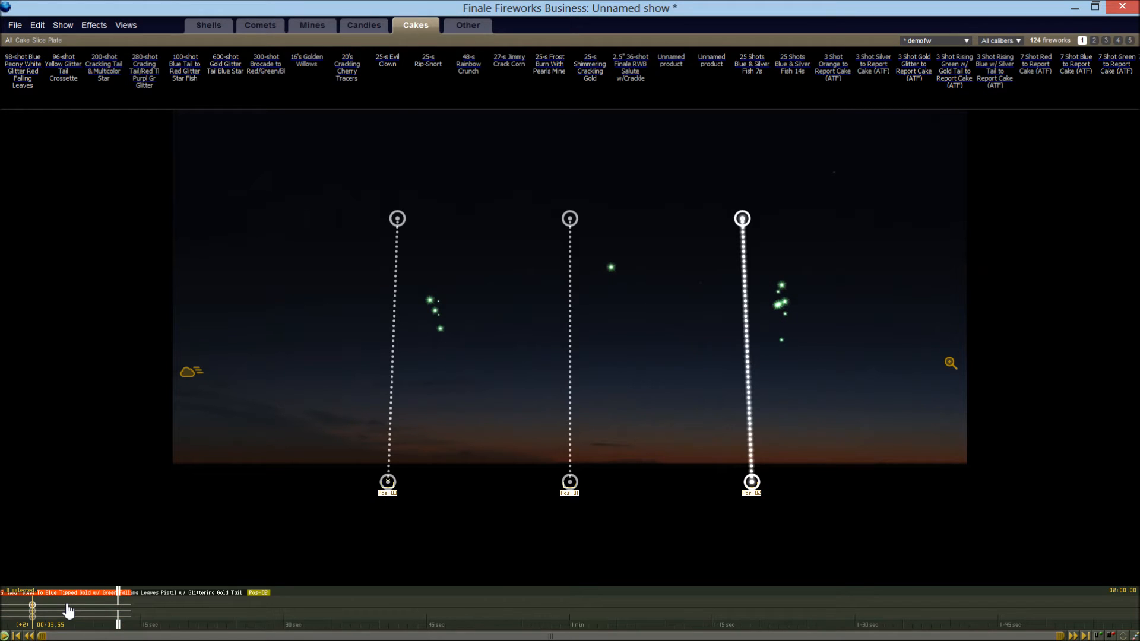
Delete the three falling-leaves shells from the show and return the playhead to the start
key(Delete)
key(Return)
key(Home)
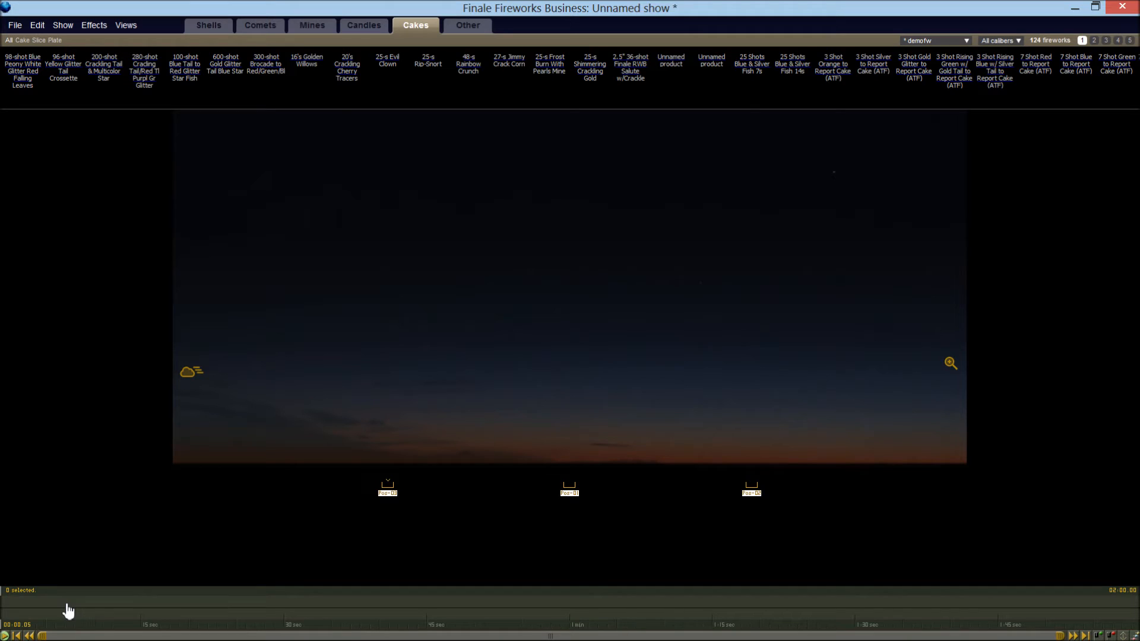
Insert a new 5" Gold Horsetail simulation into the show and preview its burst on the timeline
click(96, 26)
click(100, 44)
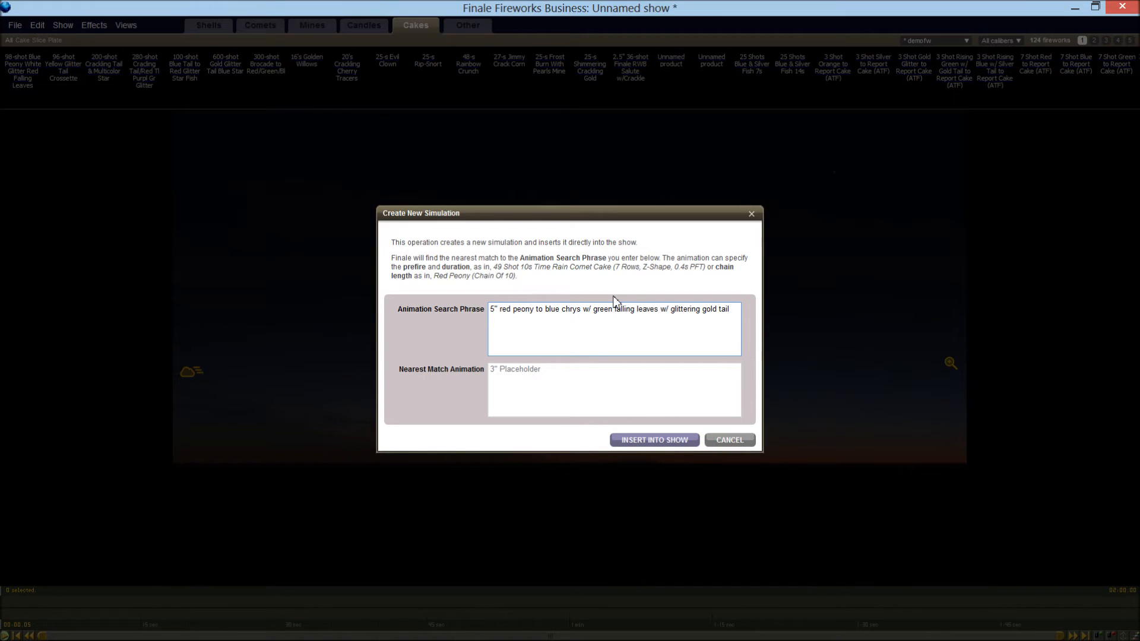
text(5")
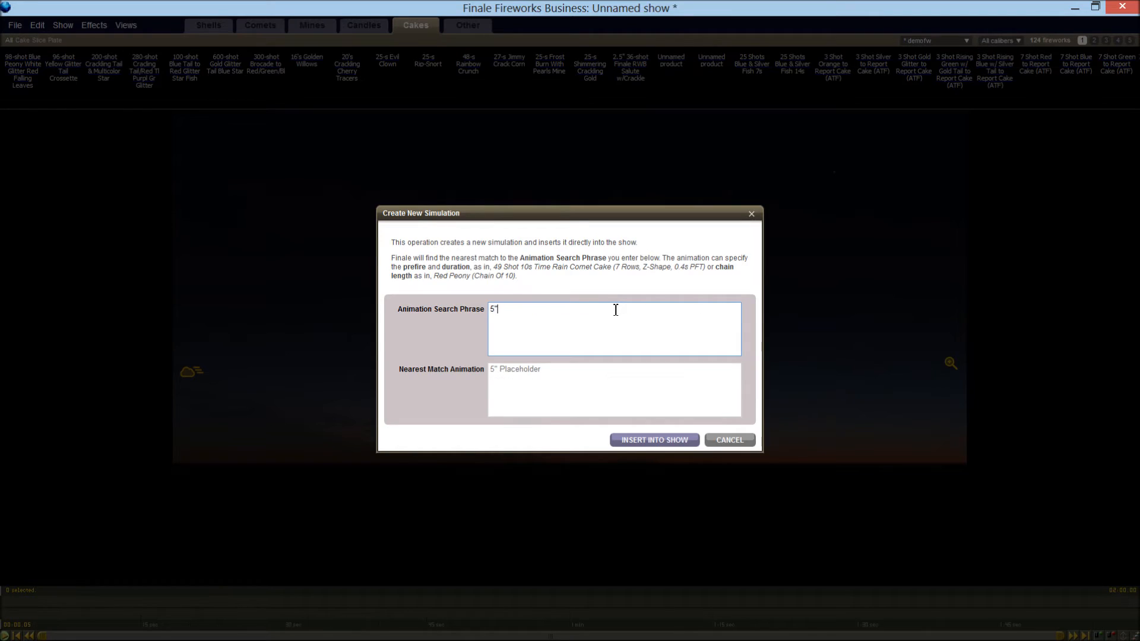
text( Gold Horsetail)
click(632, 442)
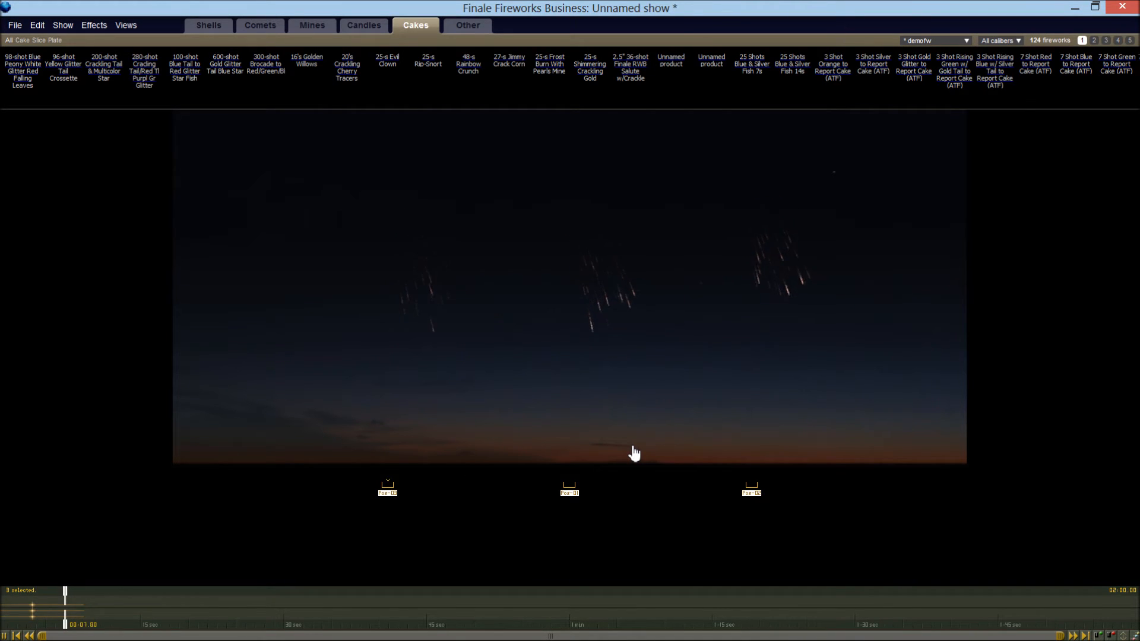
key(space)
drag(70, 591, 43, 599)
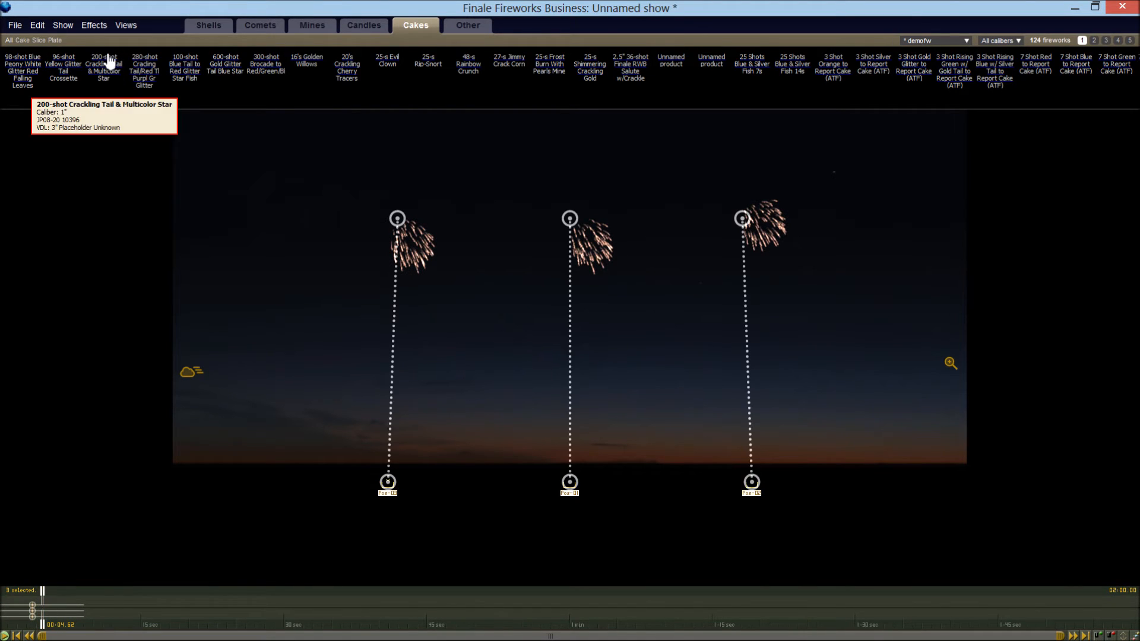
Insert a new 5" dense long Gold Horsetail simulation into the show and play it back
click(103, 26)
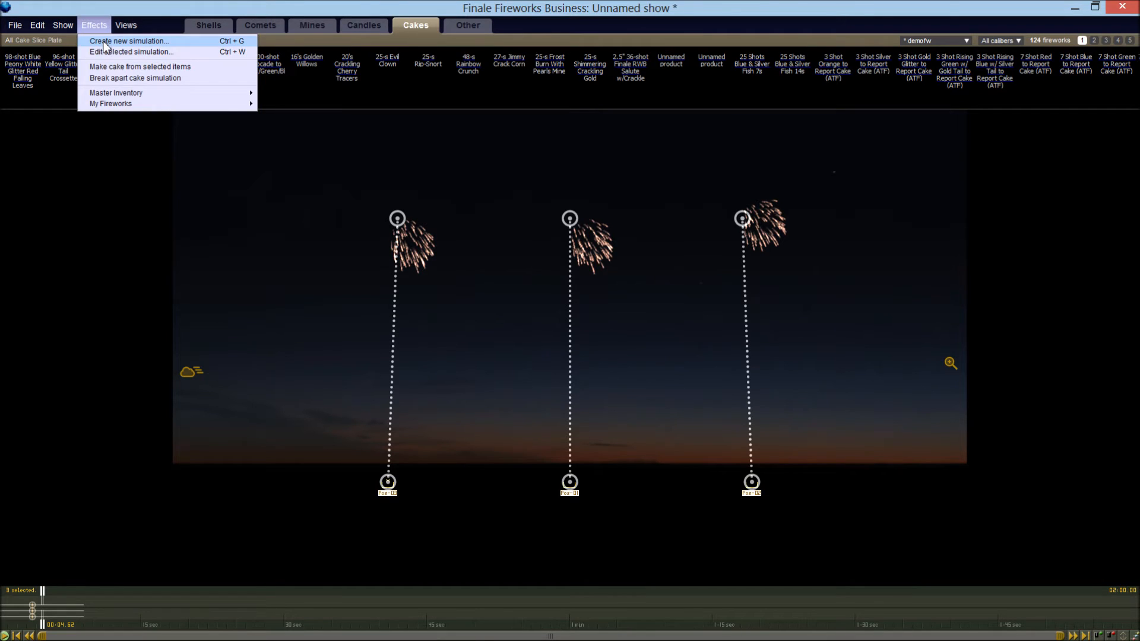
click(105, 42)
click(502, 309)
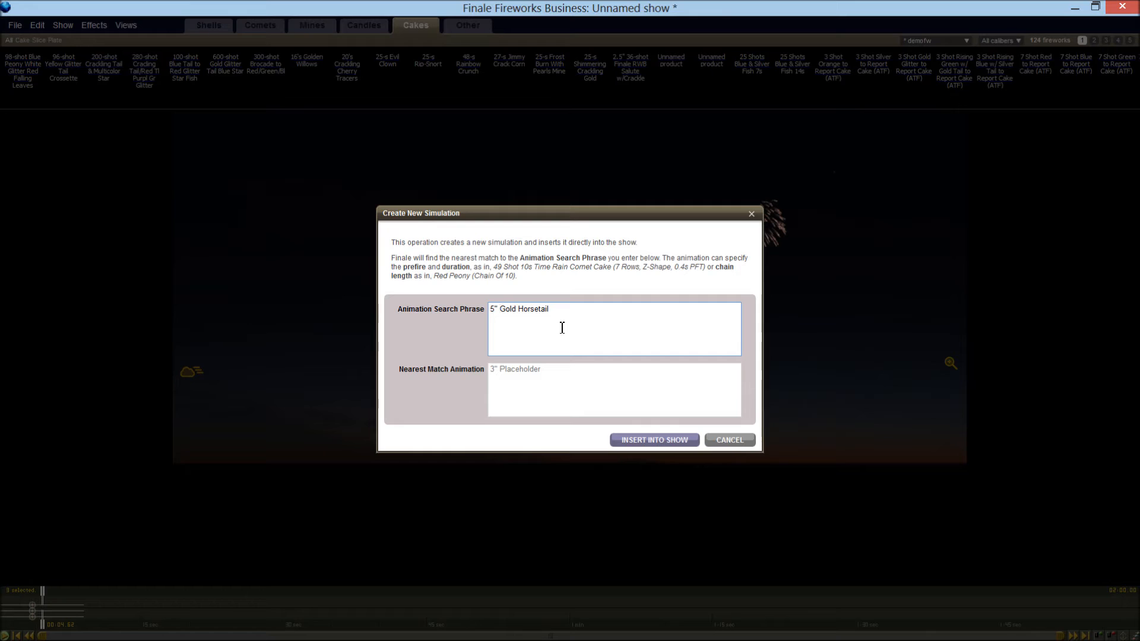
text(dense)
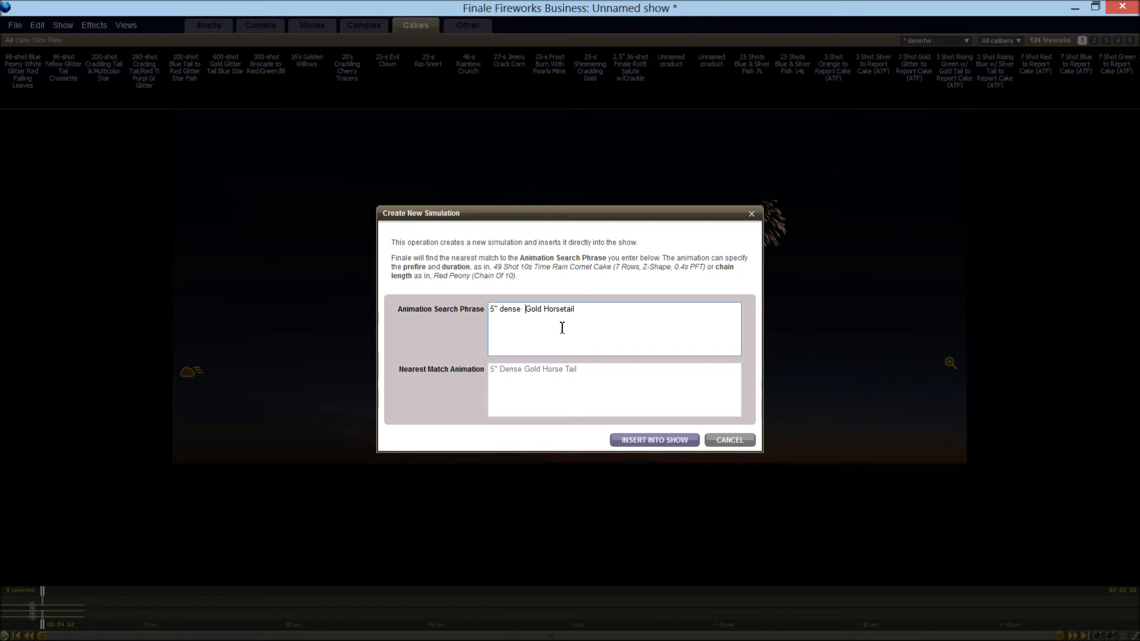
key(BackSpace)
text(long)
click(624, 443)
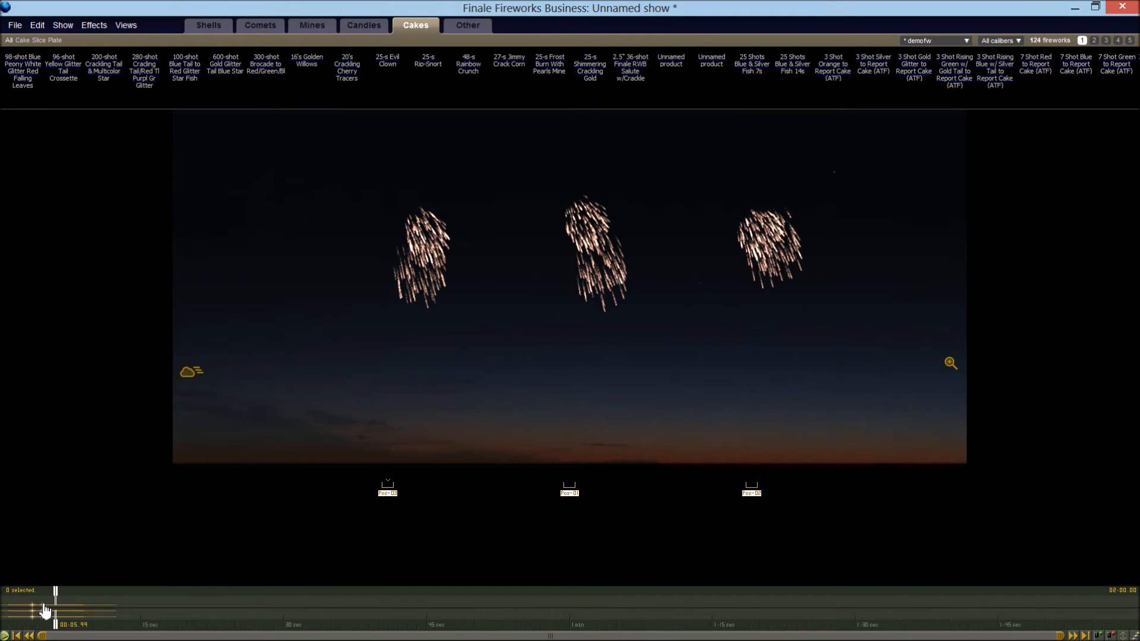
mouse_move(45, 605)
mouse_down()
mouse_move(73, 604)
mouse_move(26, 597)
mouse_up()
key(space)
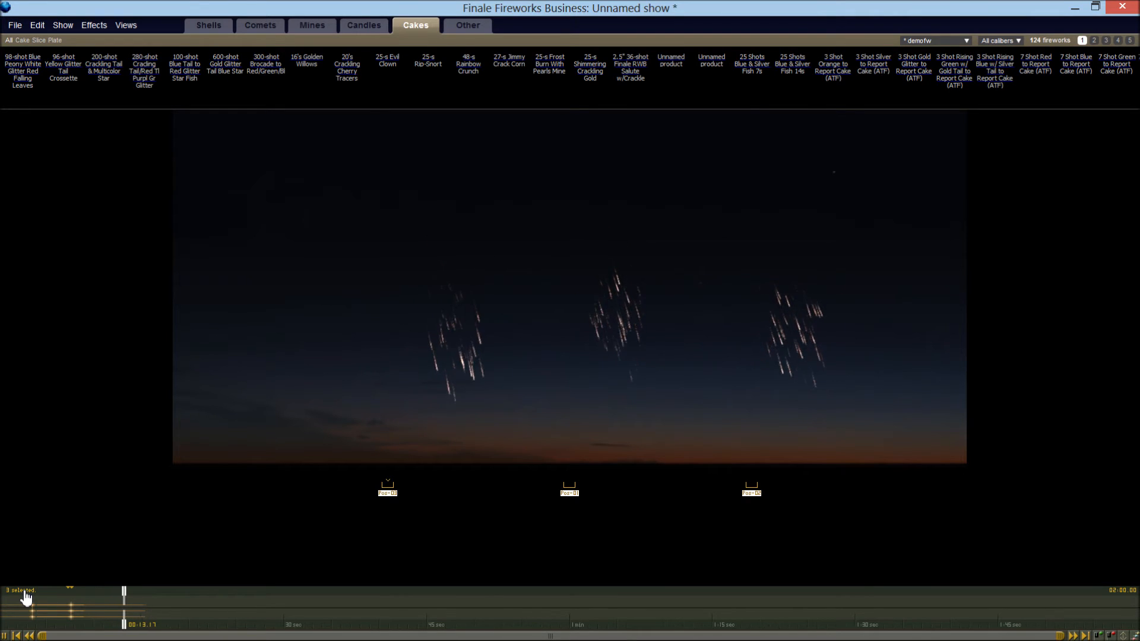
Stop playback, delete the dense long Gold Horsetail shells from the show and return the playhead to the start
key(space)
key(Delete)
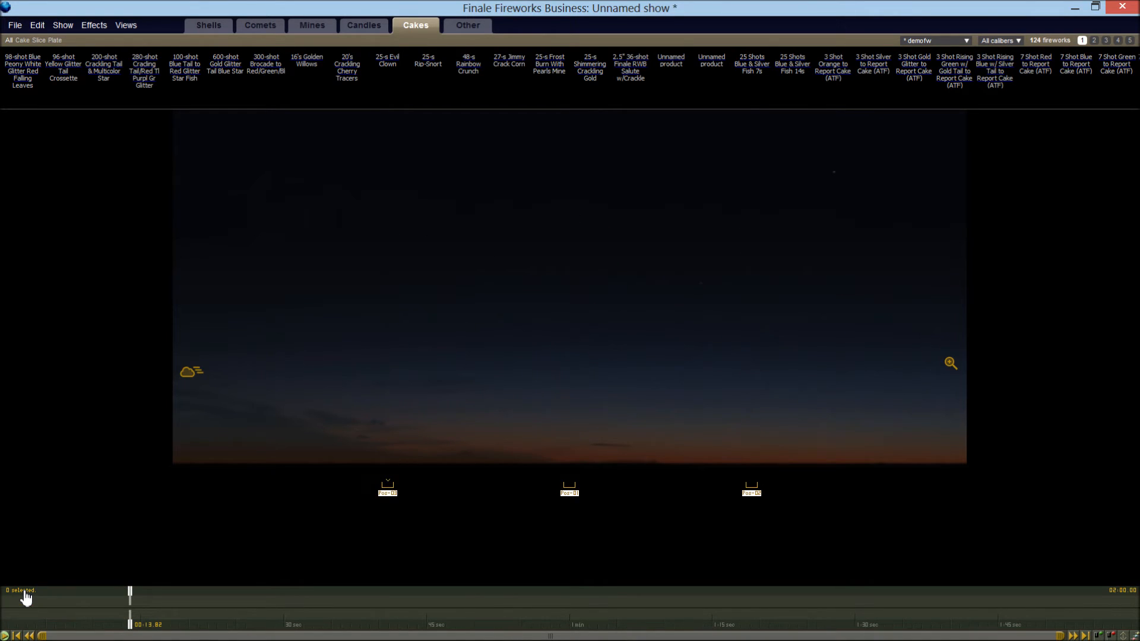
key(Home)
Create a new simulation from the phrase 5" Red to blue ghost, insert it into the show and preview it
click(95, 25)
click(107, 39)
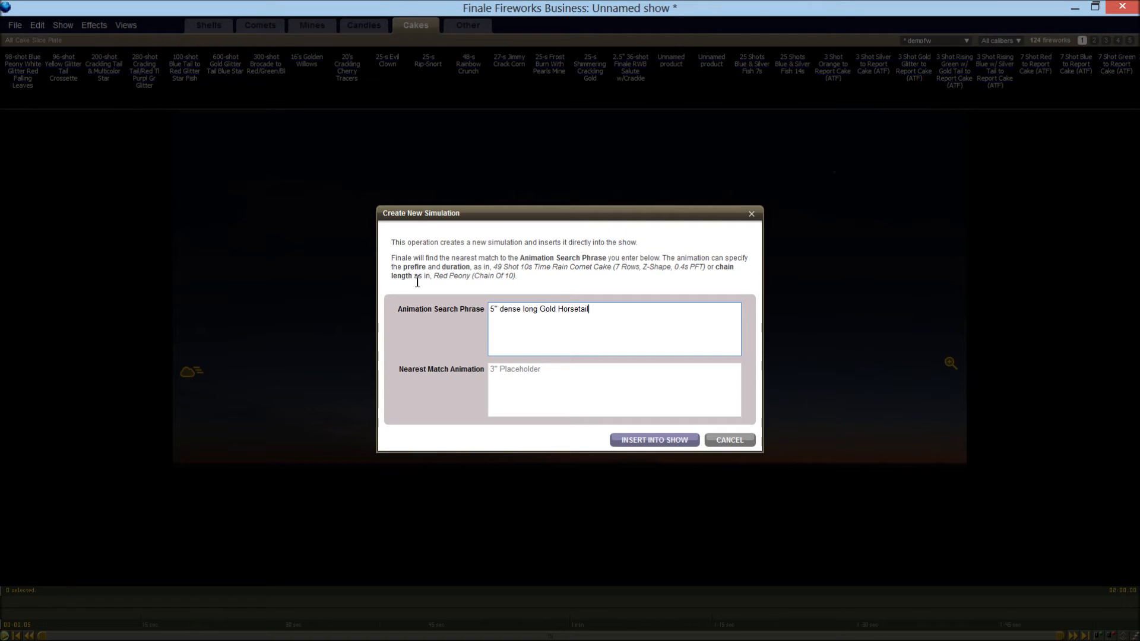
key(ctrl+a)
text(5" Red to blue ghost)
click(625, 442)
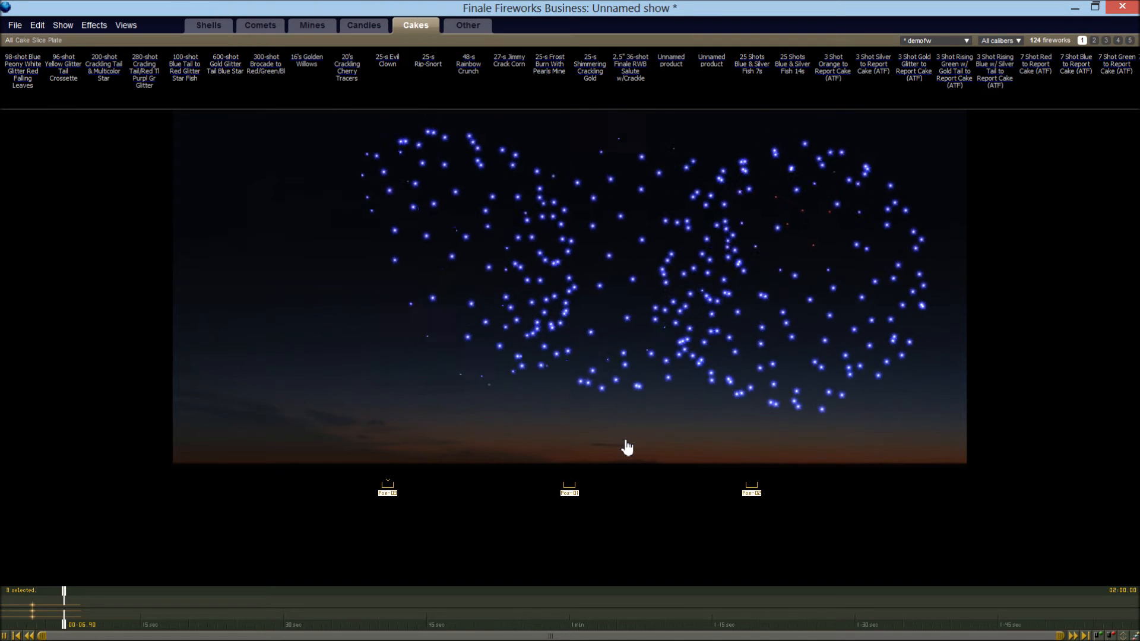
Stop playback, return the playhead to the start and delete the red to blue ghost shells
key(space)
key(Home)
key(Delete)
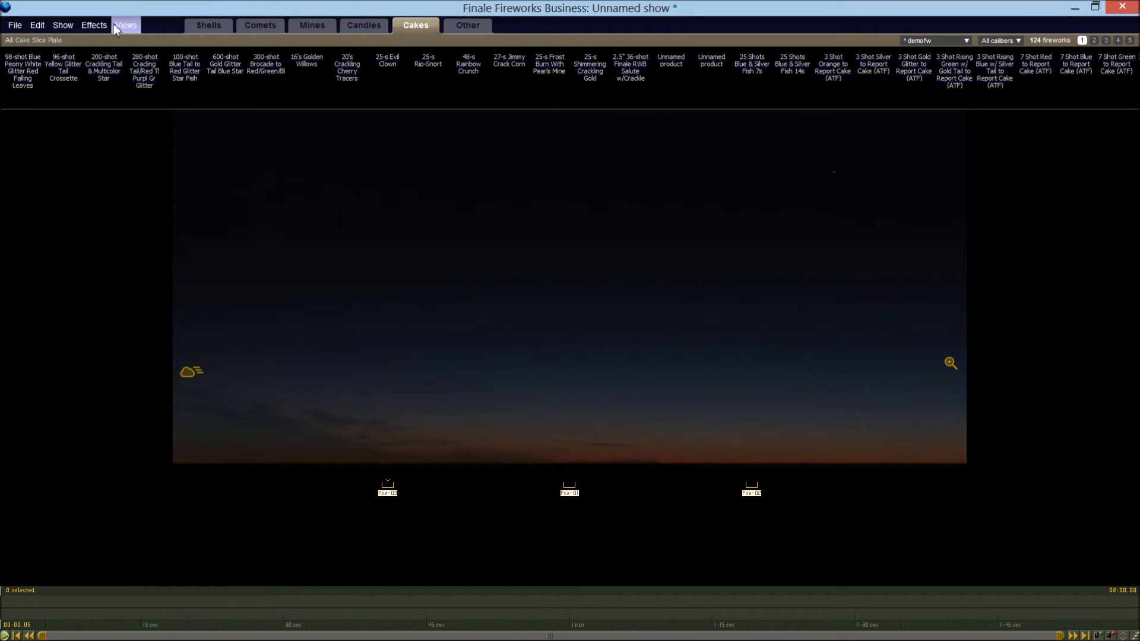
Insert a new 5" red to blue ghost ring simulation into the show and preview it
click(94, 25)
click(102, 39)
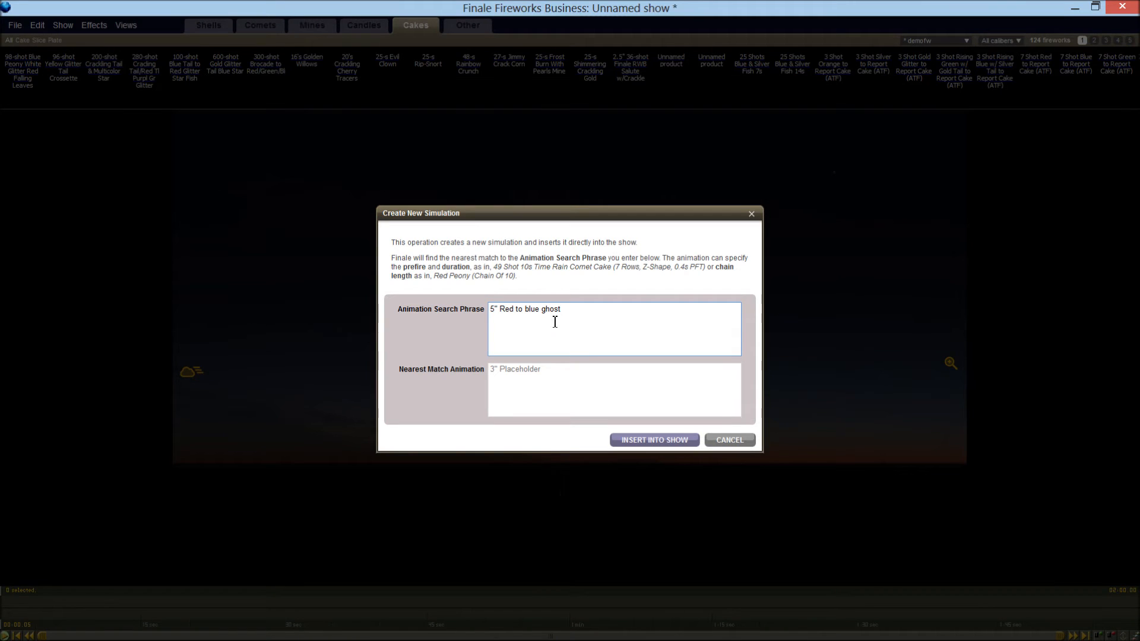
drag(584, 323, 600, 324)
text(red to blue ghost ring)
click(637, 440)
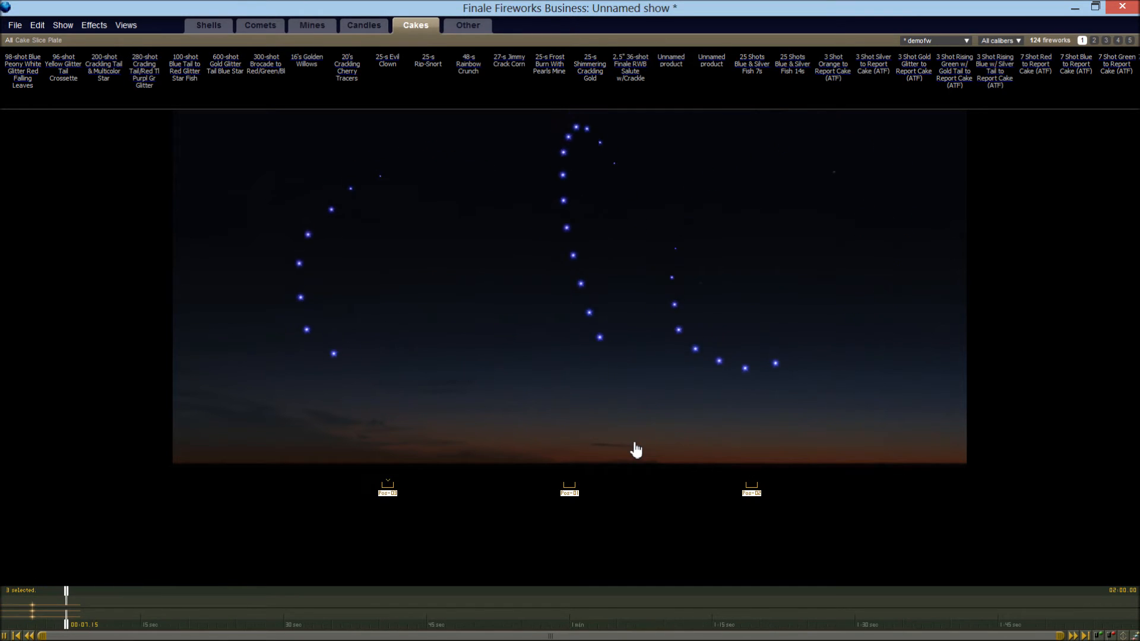
Clear the ghost ring shells from the show, then insert and preview a new 5" brocade crown to crackle simulation
click(291, 159)
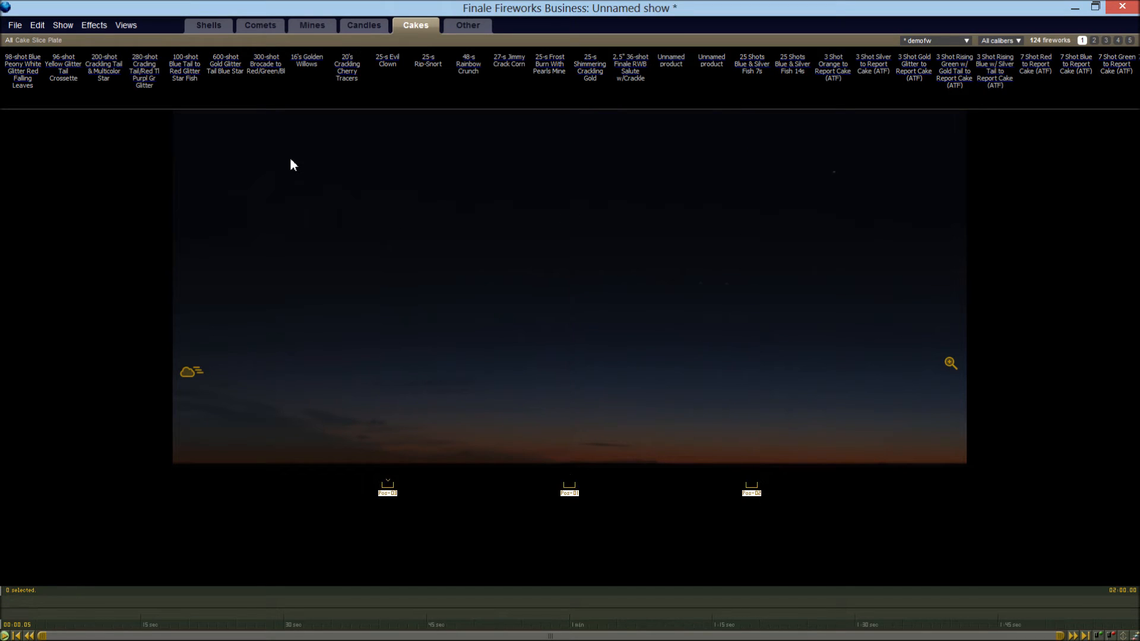
click(87, 24)
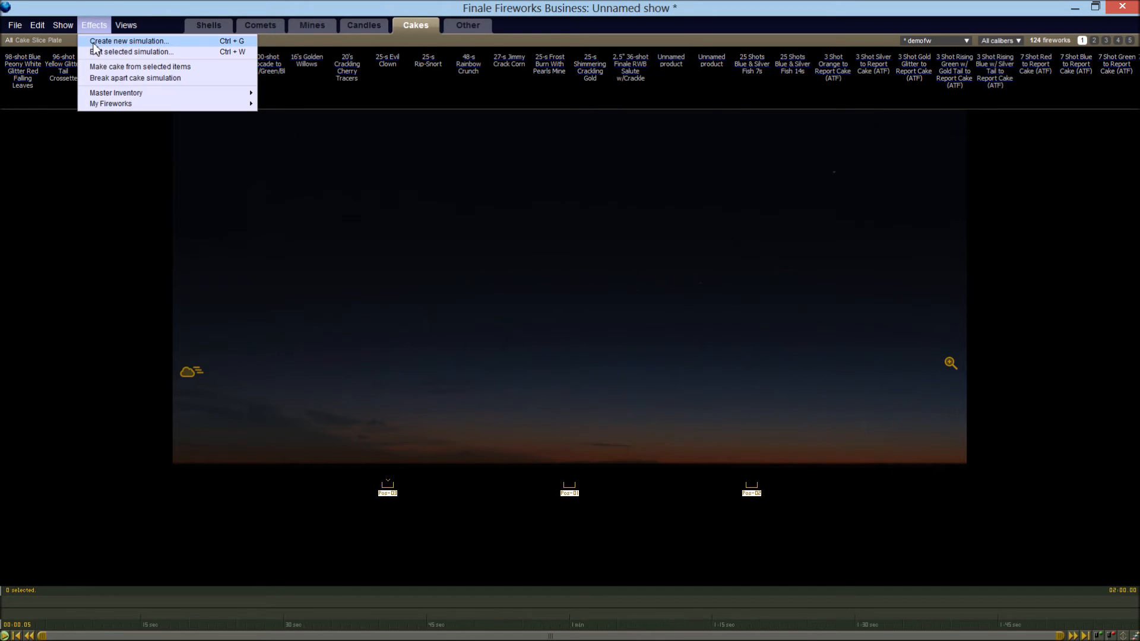
click(93, 41)
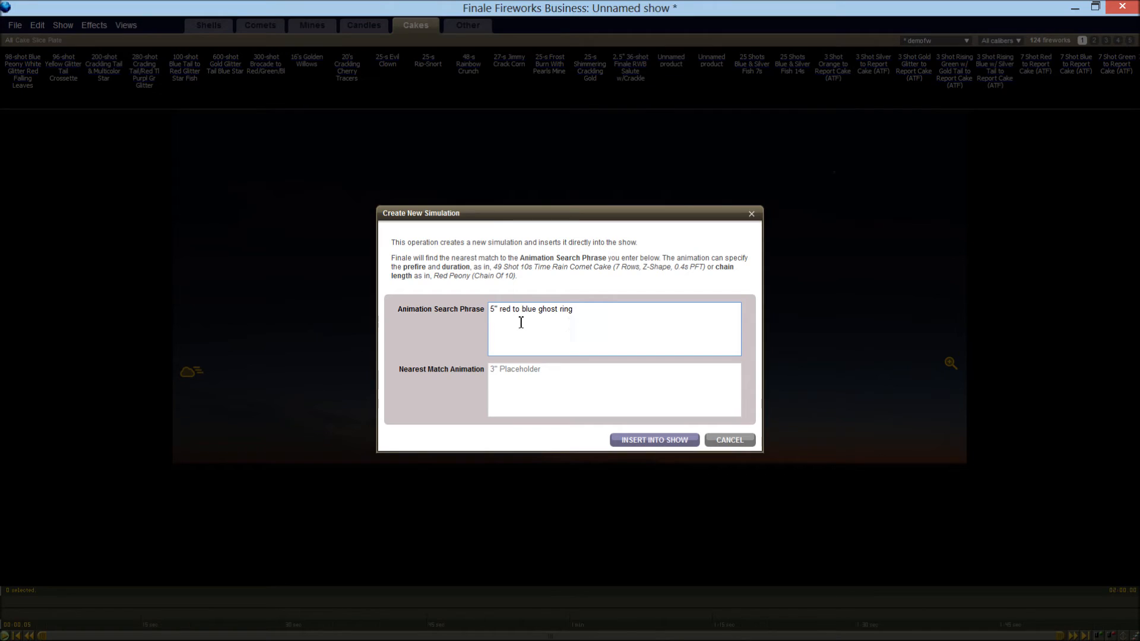
drag(501, 315, 655, 325)
text(broce)
text(de crown to crackle)
click(637, 440)
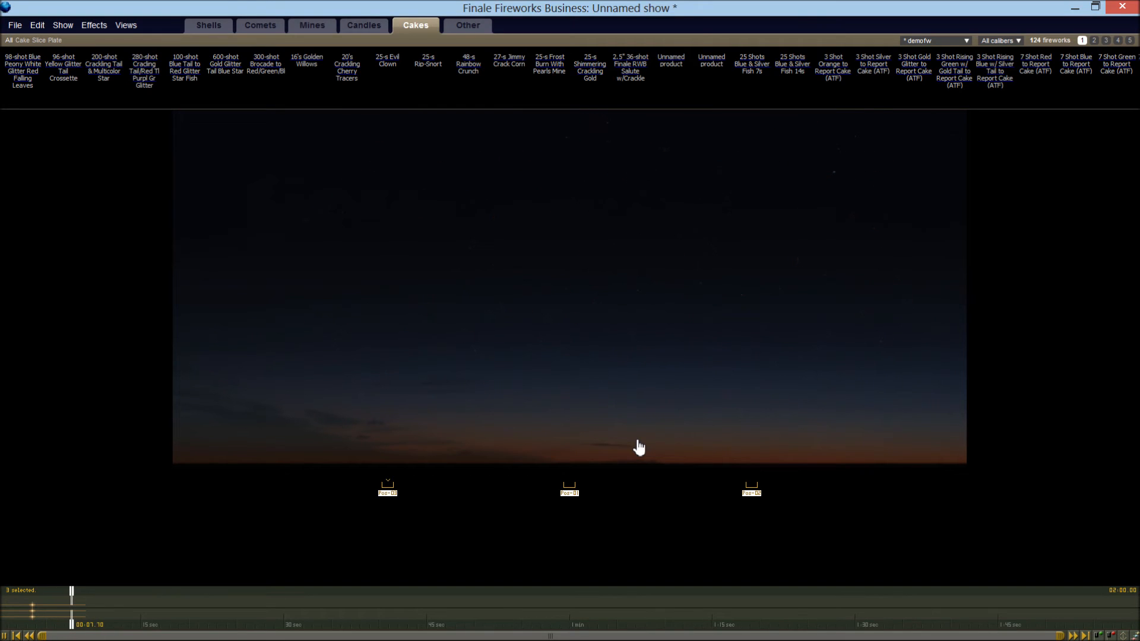
Stop playback, return the playhead to the start and delete the brocade crown to crackle shells
key(space)
key(Home)
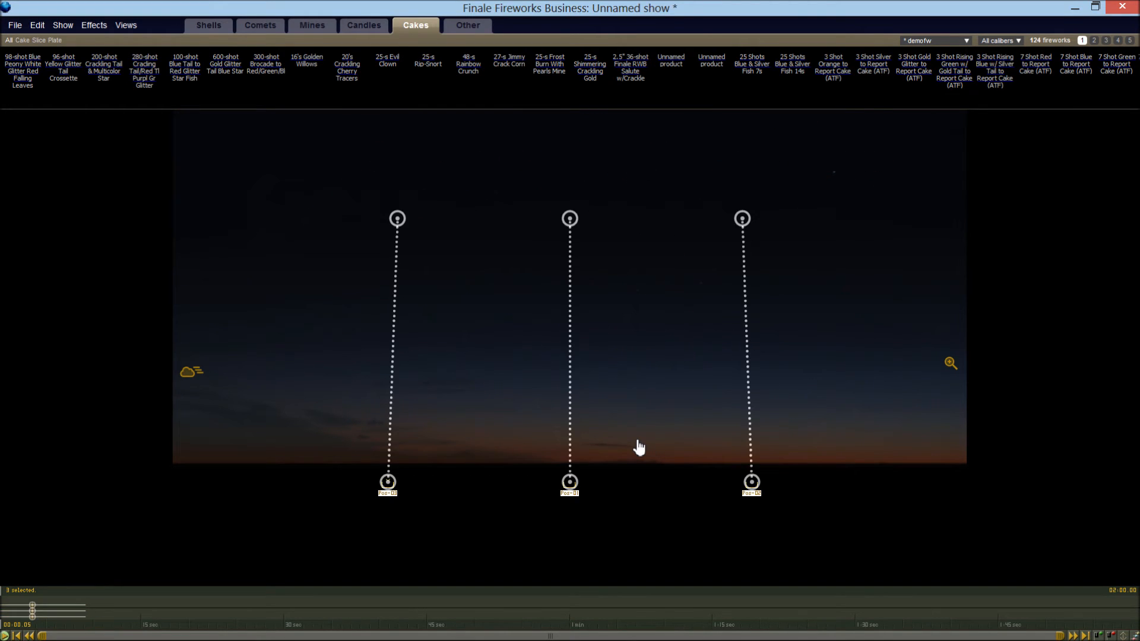
key(Delete)
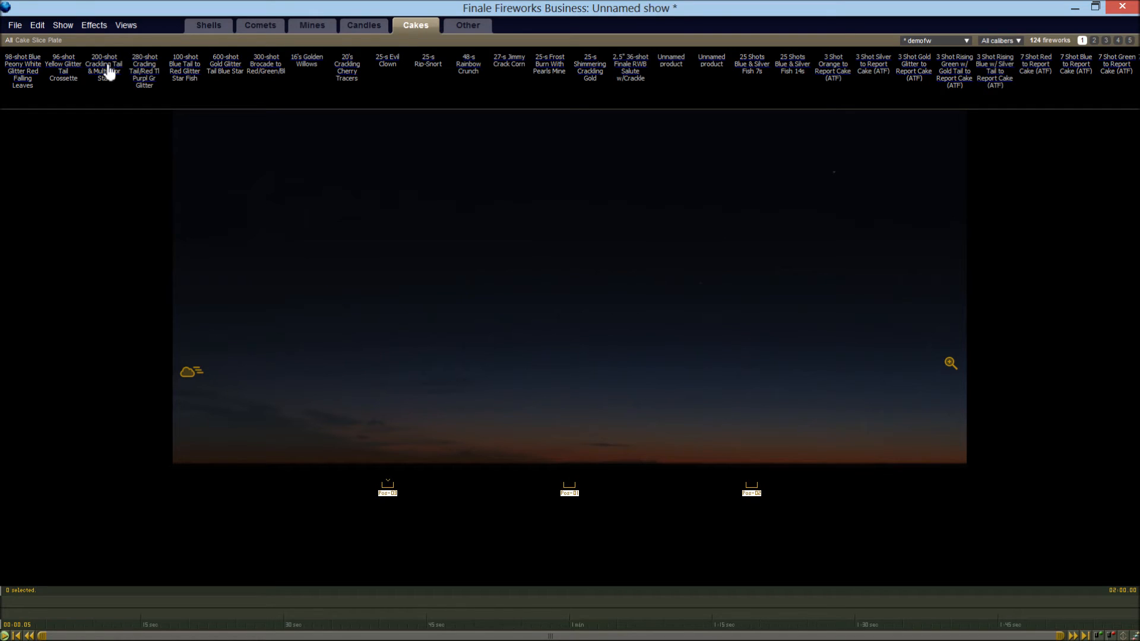
Create a new simulation from the phrase 5" Stained glass, insert it into the show and play it back
click(99, 25)
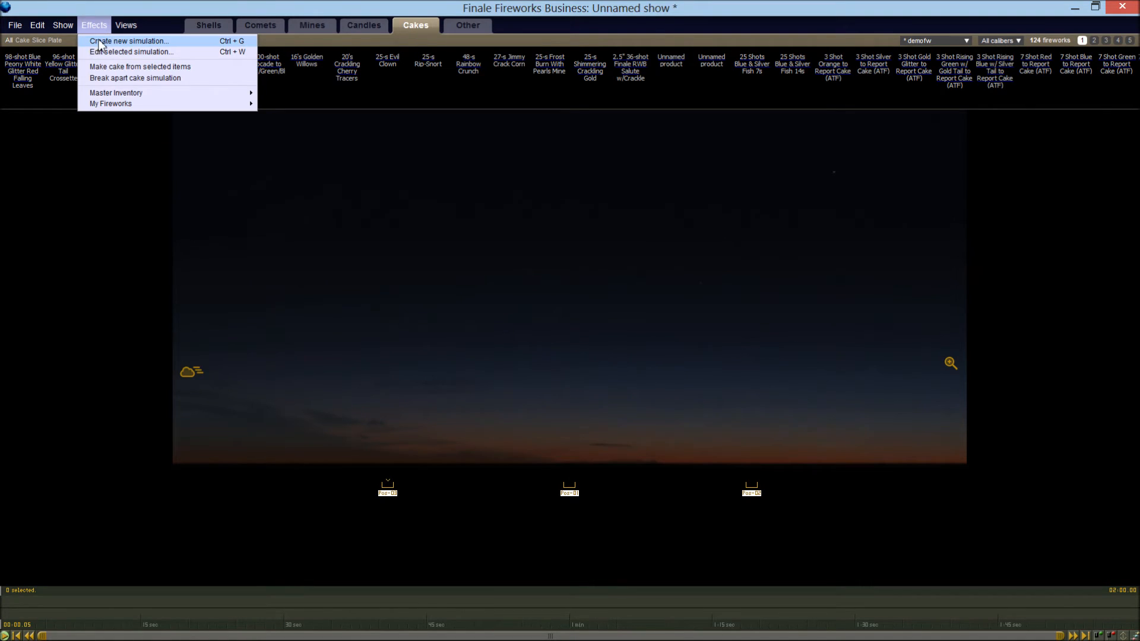
click(100, 42)
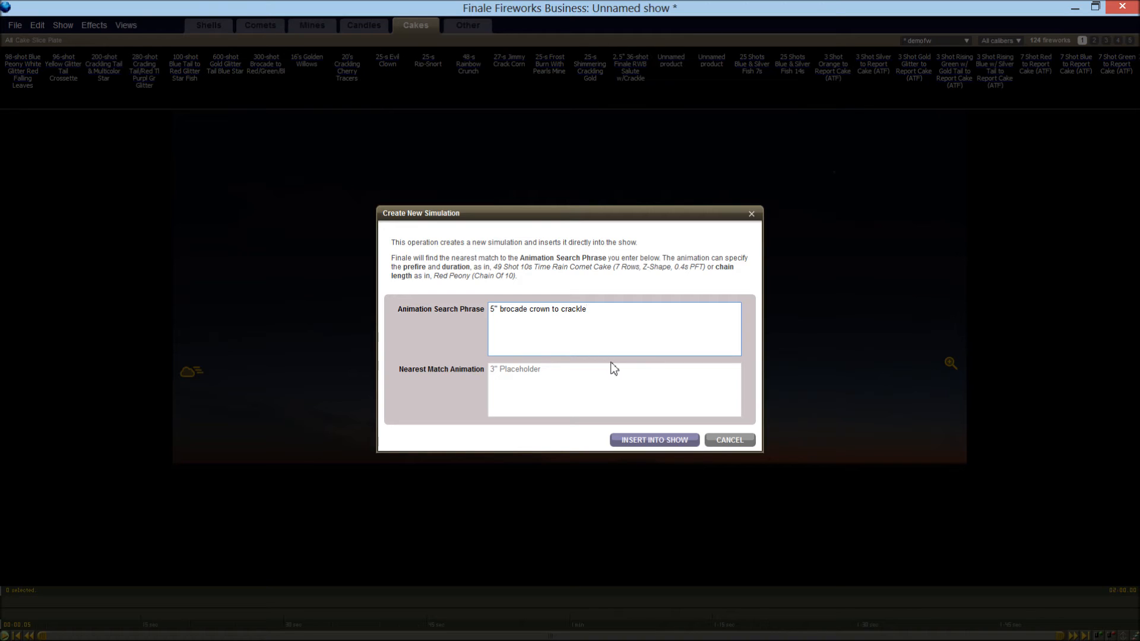
key(ctrl+a)
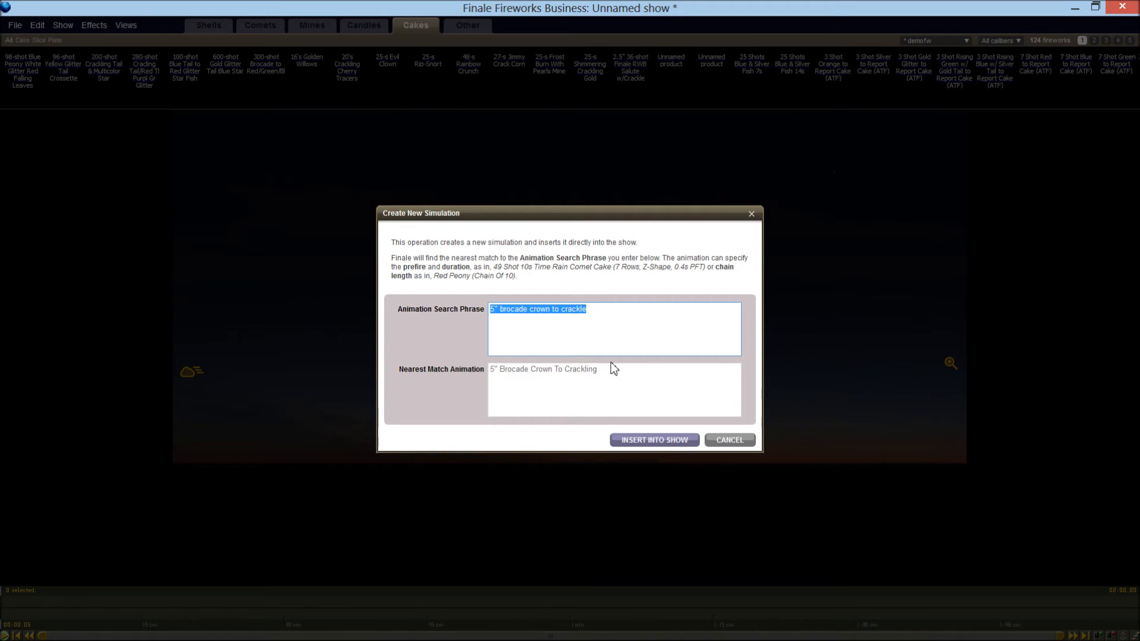
text(5' Stain)
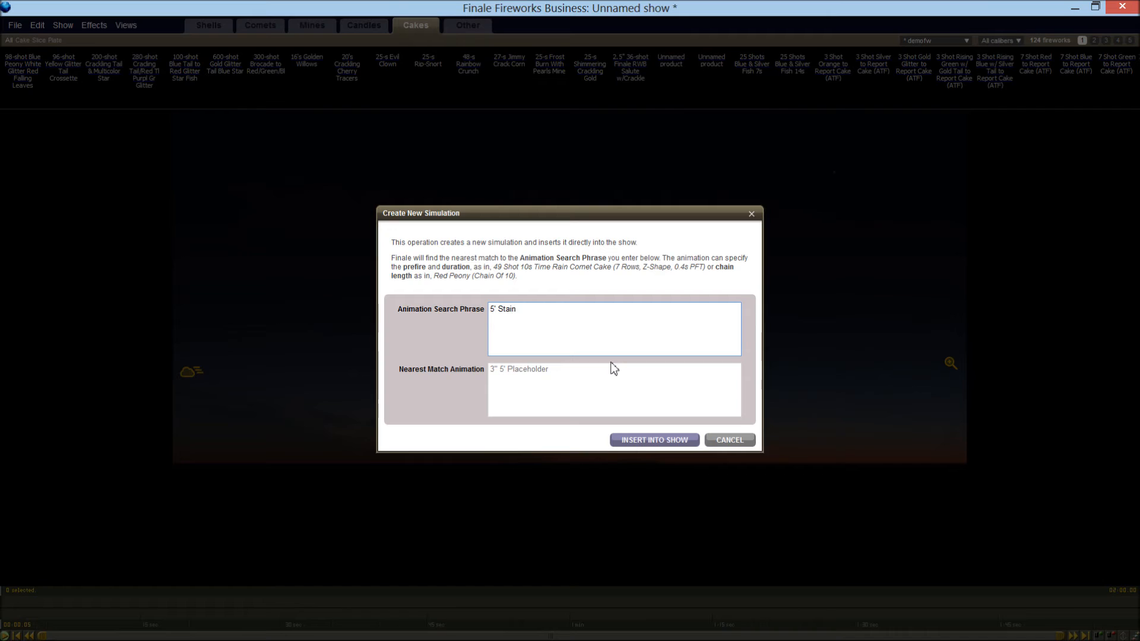
text(ed glass)
key(BackSpace)
text(")
click(628, 442)
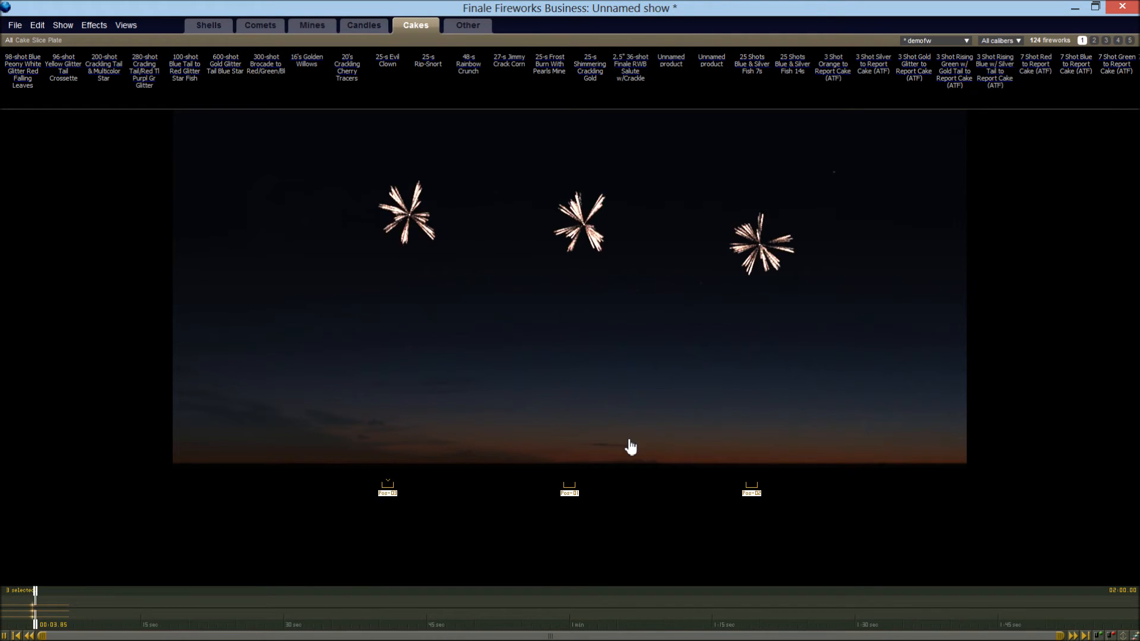
Pause the stained glass burst, delete its shells from the show and return the playhead to the start
key(space)
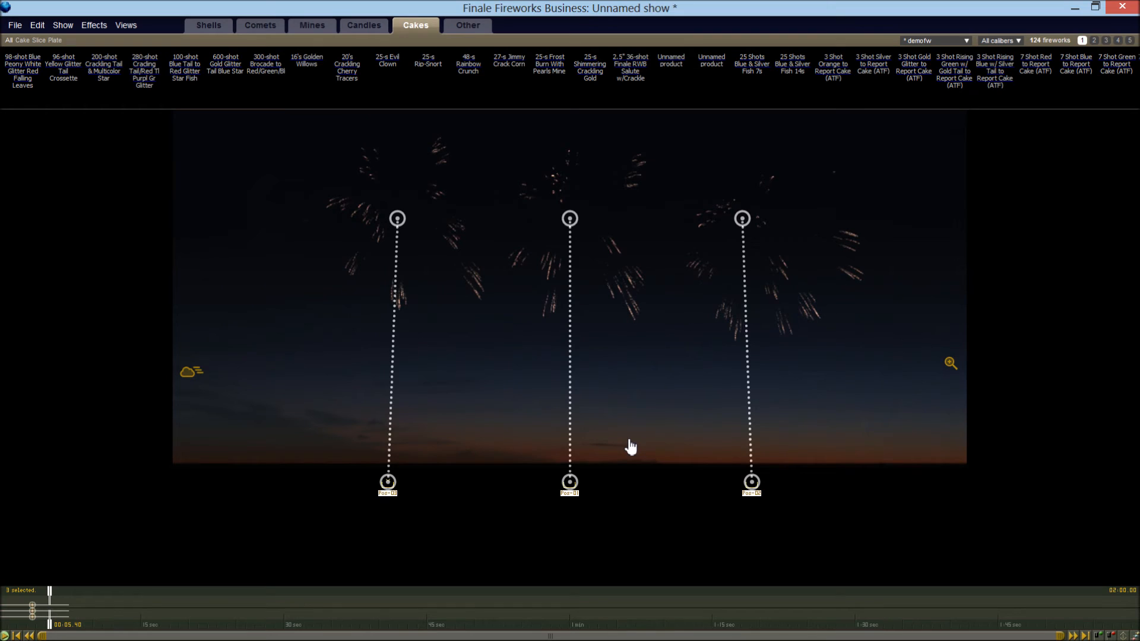
click(630, 446)
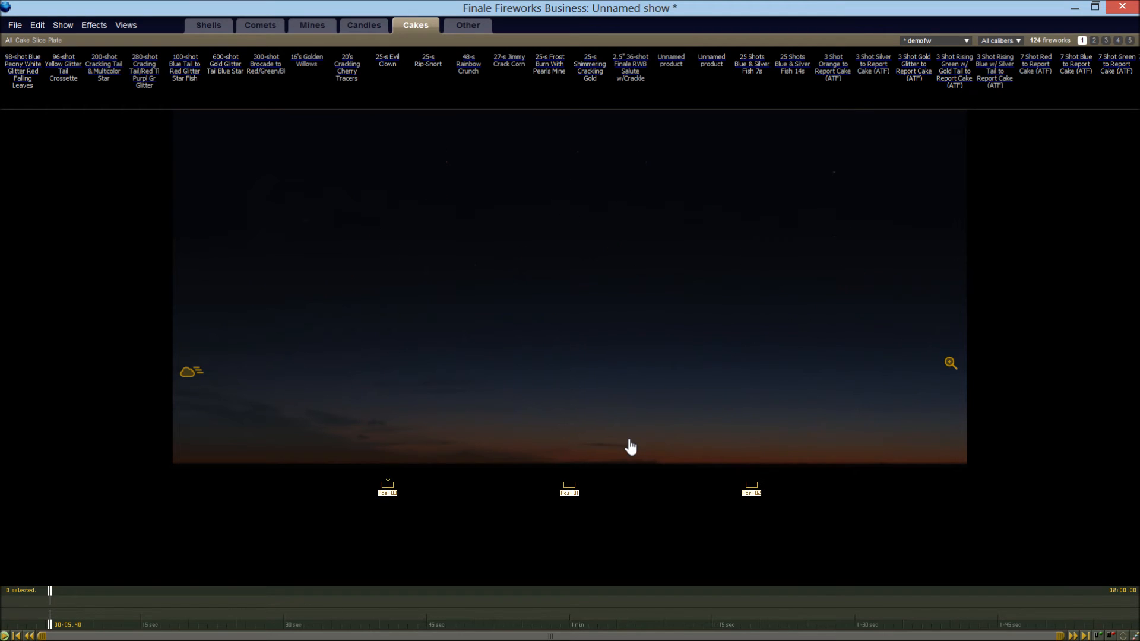
key(Home)
Insert a new simulation into the show using the phrase 5" red & blue Stained glass
click(98, 26)
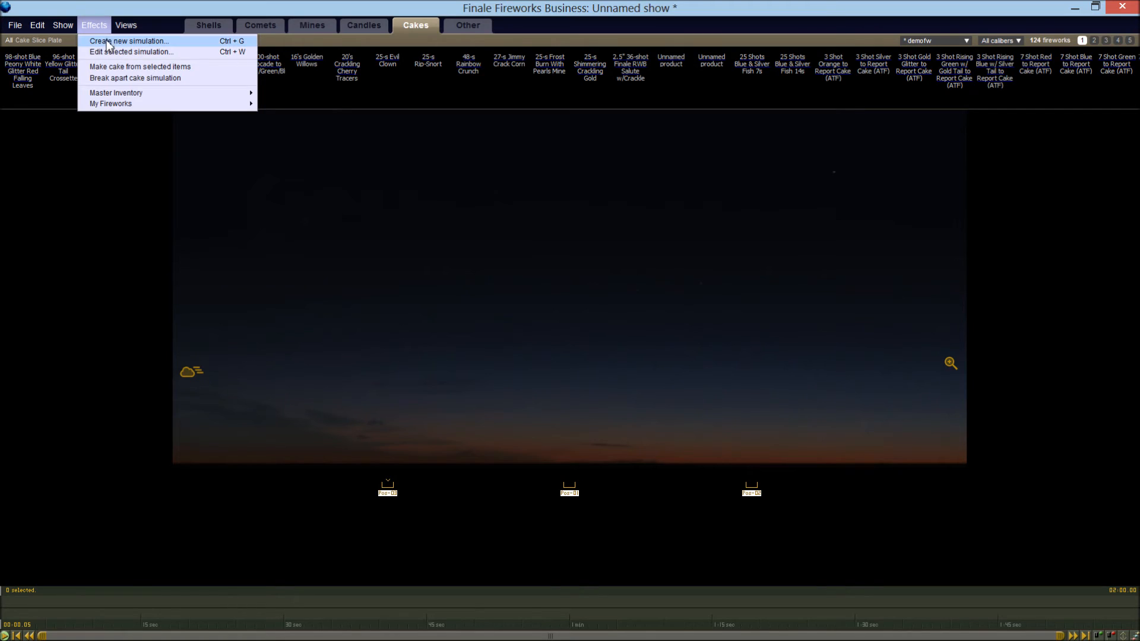
click(110, 40)
text(red & blue)
click(655, 440)
Play back the red & blue stained glass shells, then stop and delete them from the show
key(space)
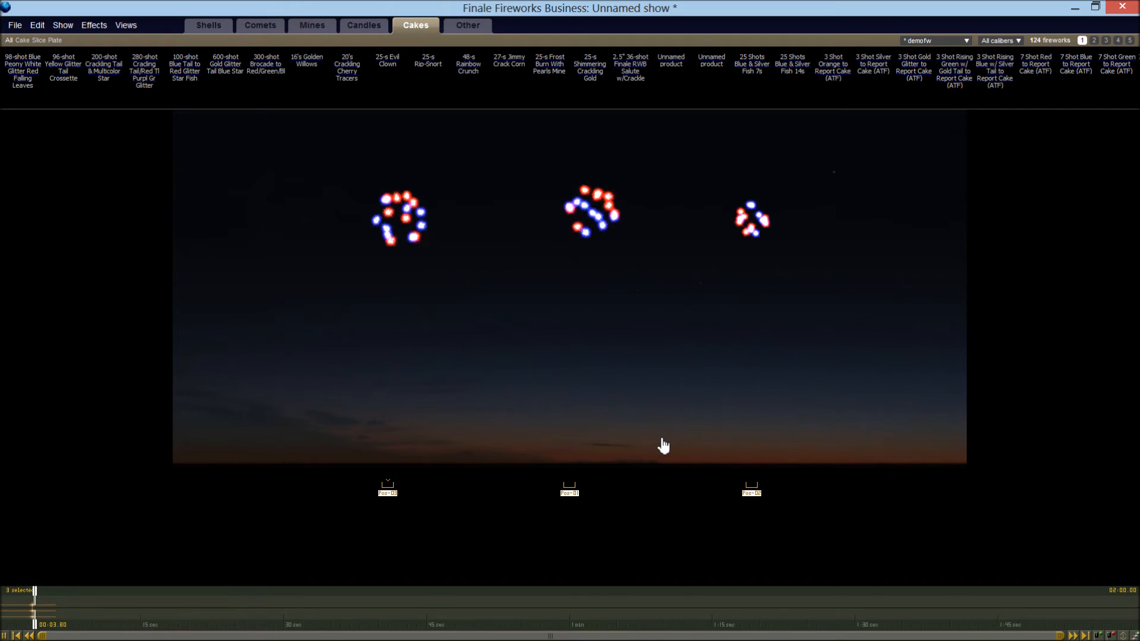
key(space)
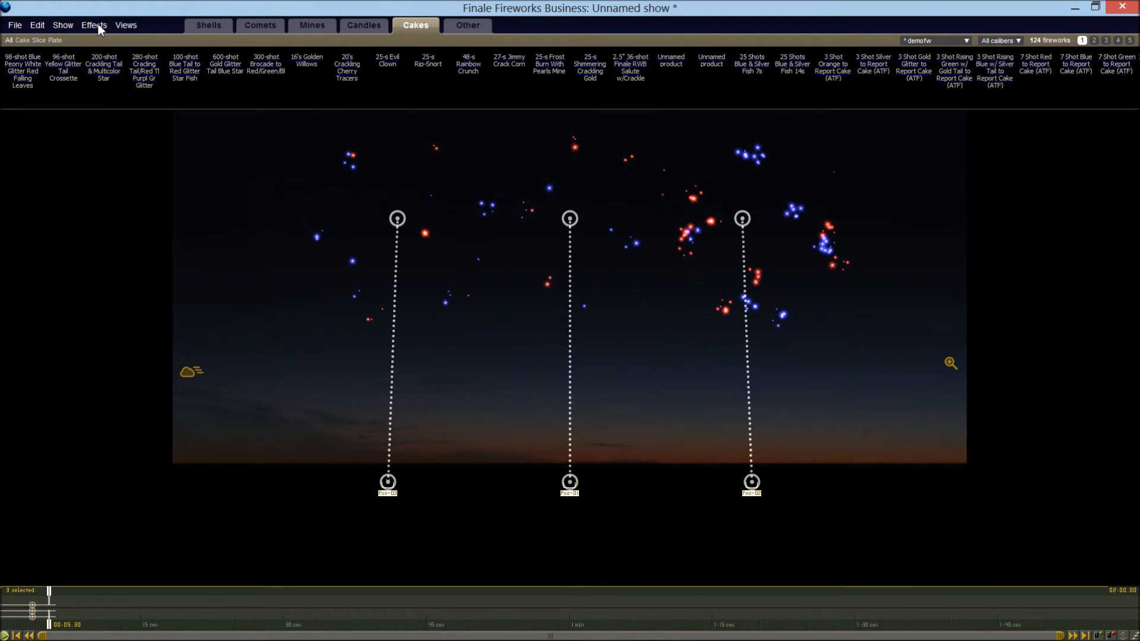
key(Delete)
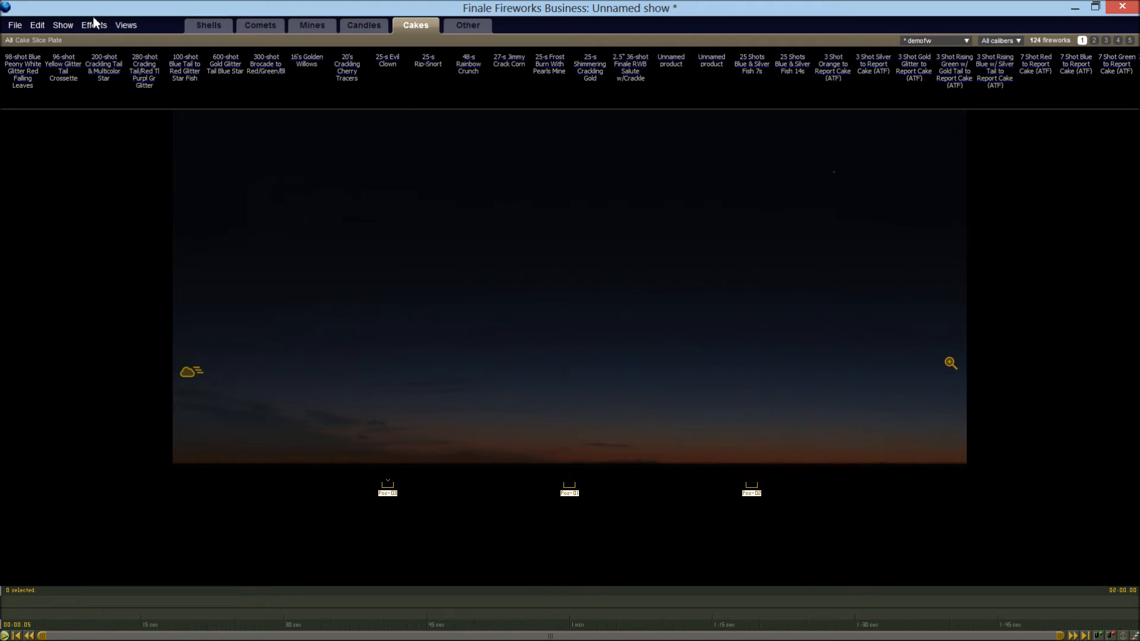
Insert a new simulation with the search phrase 5" red chrys stained glass & blue chrys Stained glass and preview it
click(93, 25)
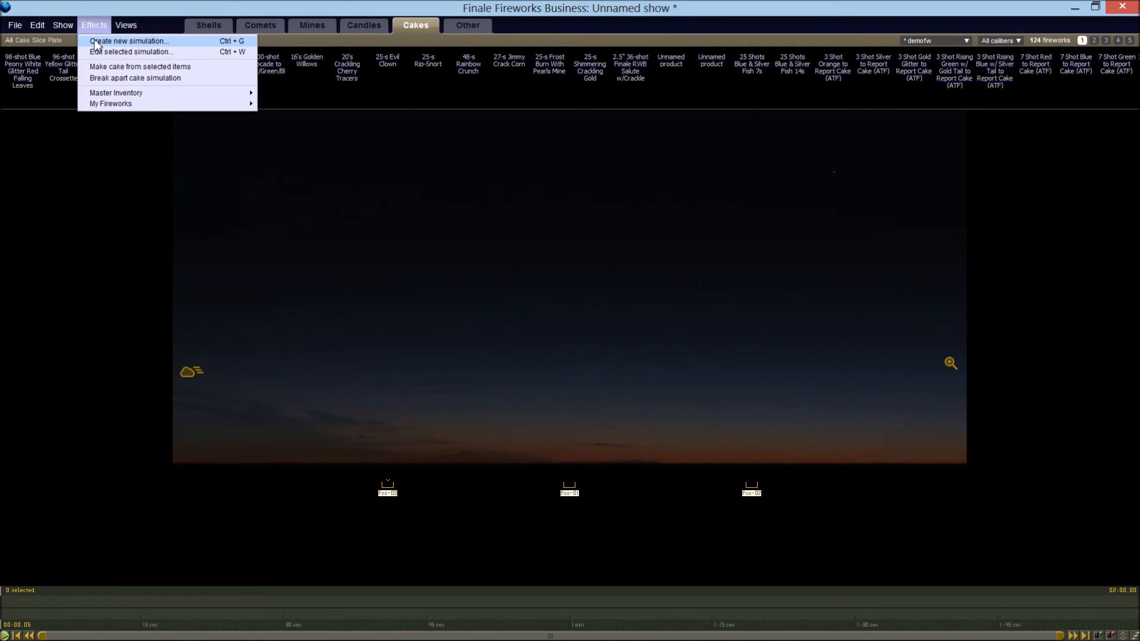
click(112, 39)
text(chrys Stained glass)
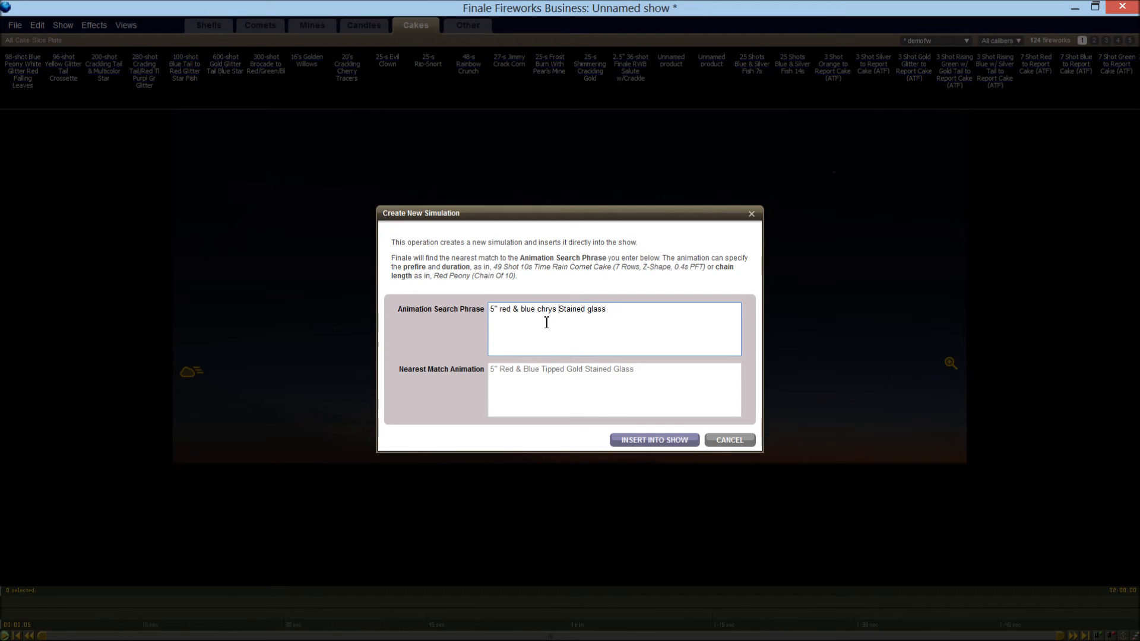
click(513, 310)
text(chrys)
key(BackSpace)
key(BackSpace)
key(BackSpace)
key(BackSpace)
key(BackSpace)
key(BackSpace)
text(chrys )
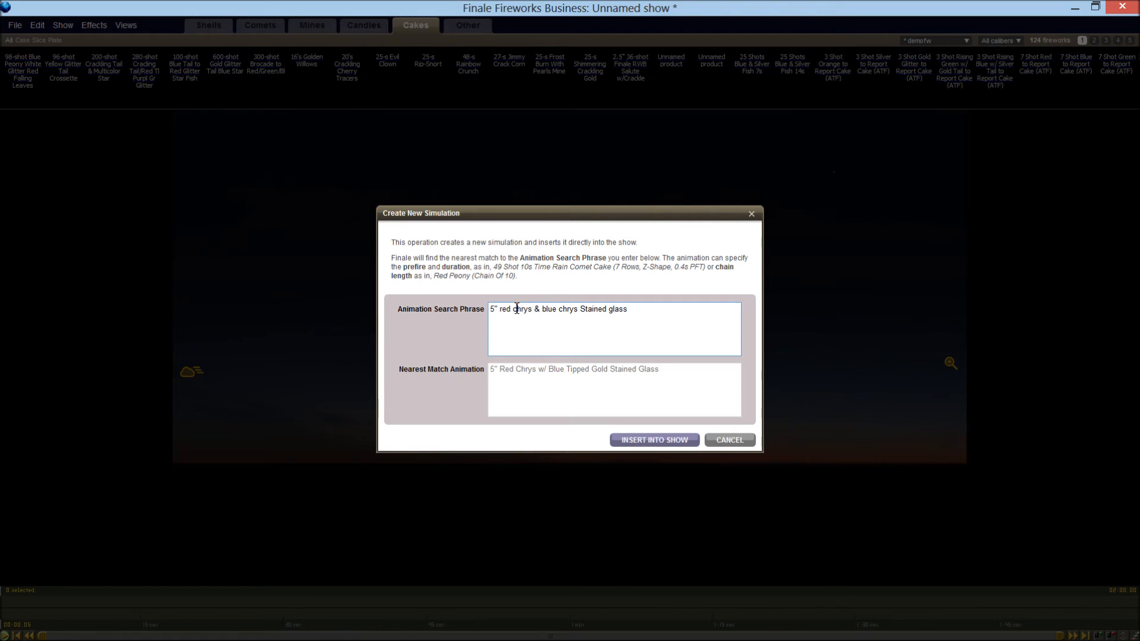
text(stained glass)
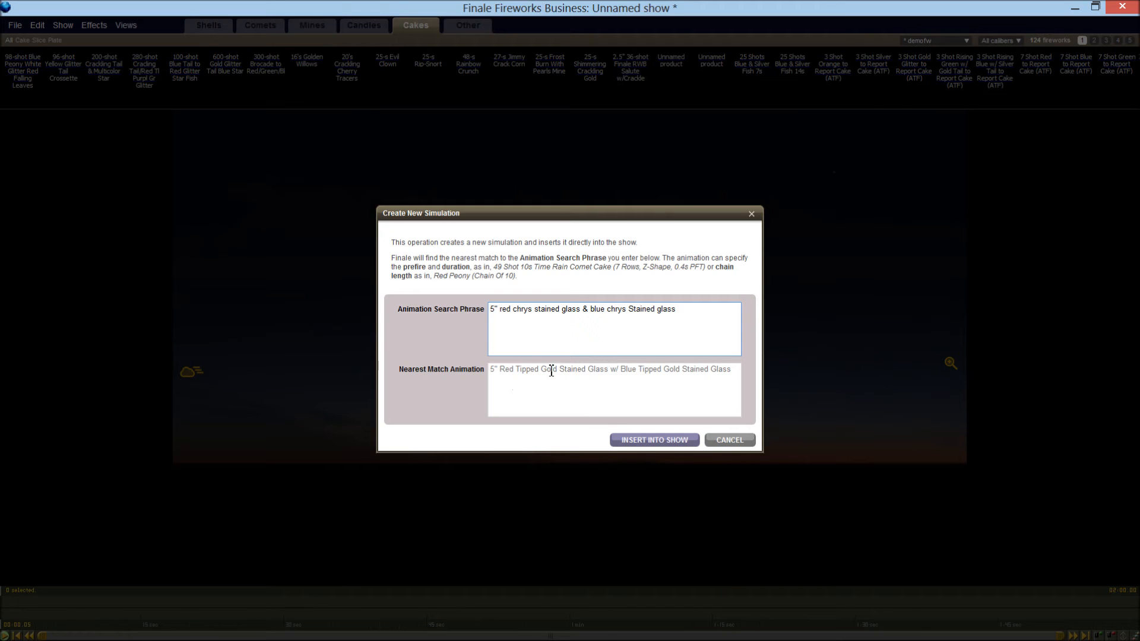
click(640, 443)
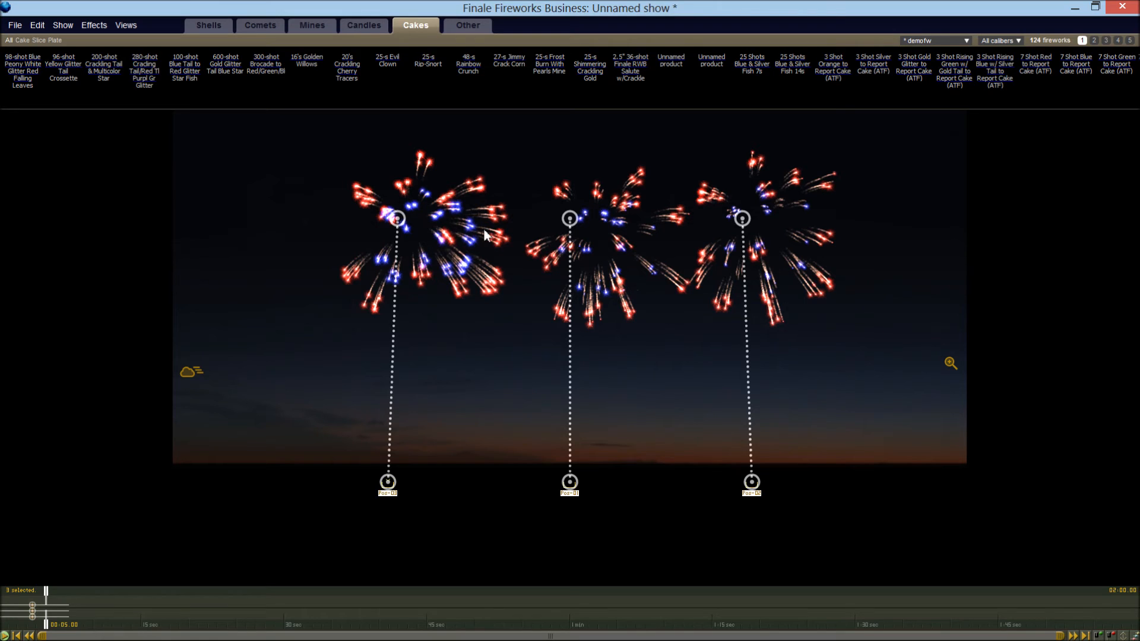
Insert the same red and blue chrys stained glass simulation again at the current playhead position and play it back
click(95, 26)
click(93, 41)
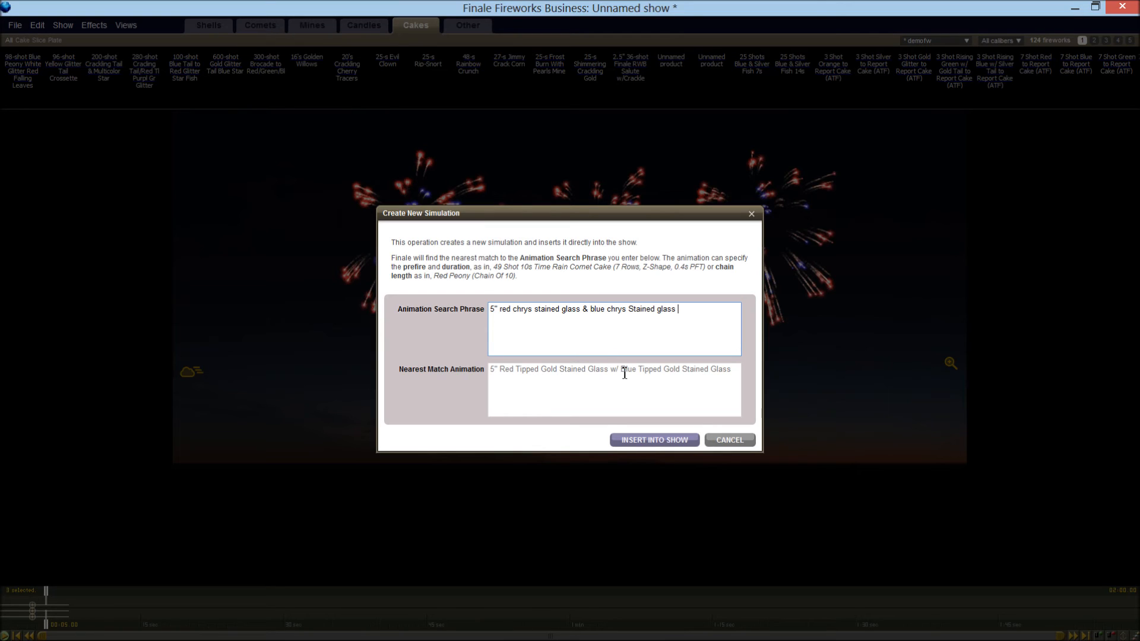
click(654, 440)
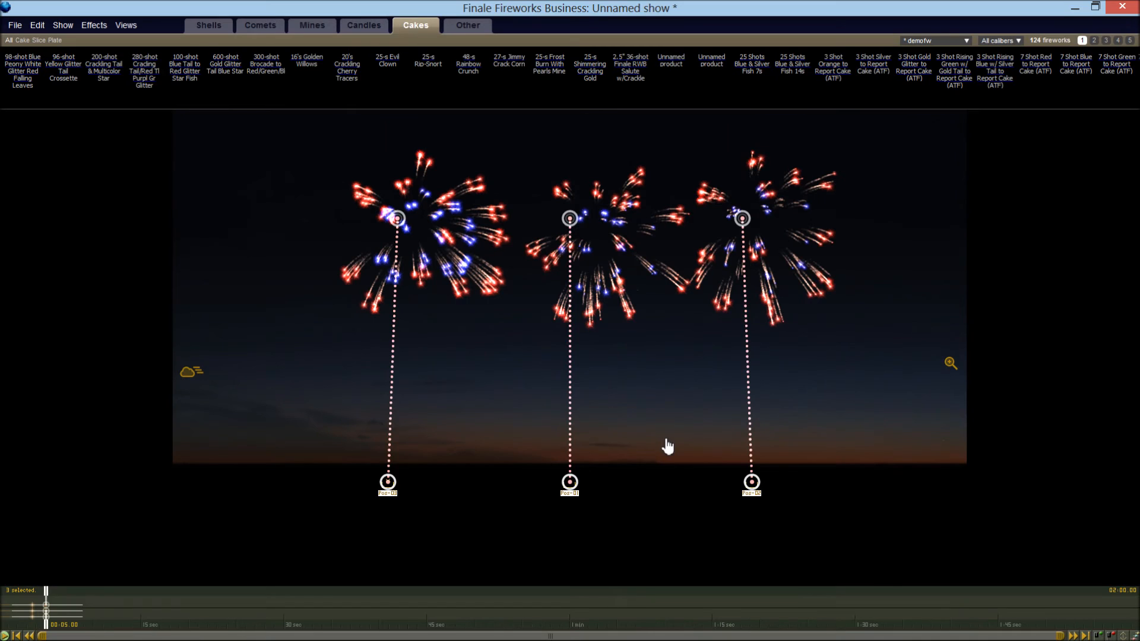
key(space)
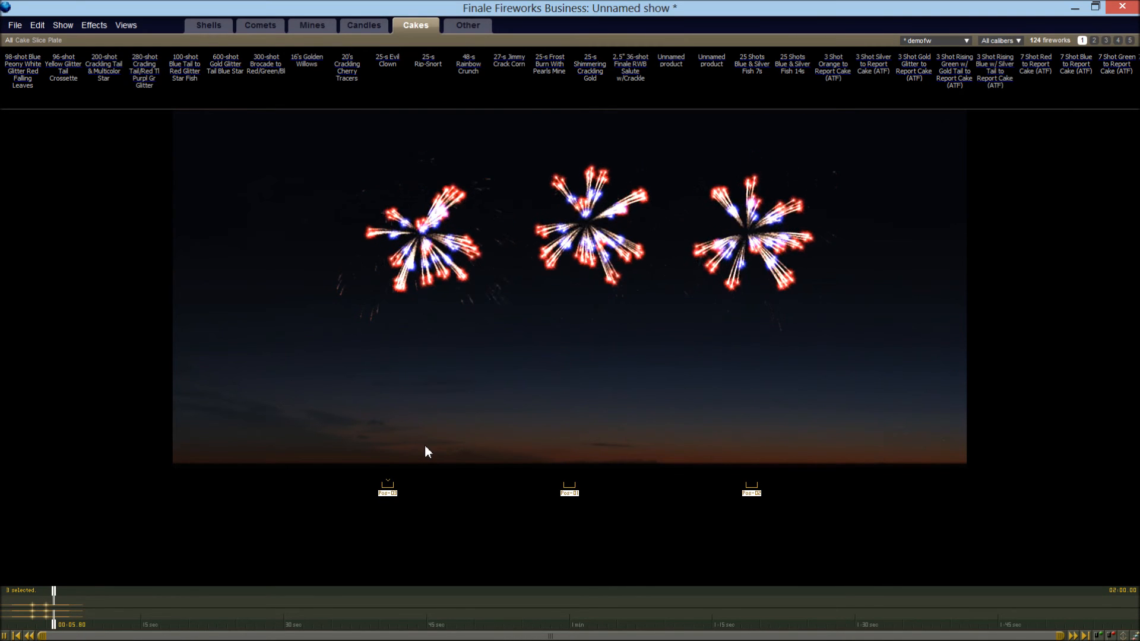
Stop playback, return the playhead to the start and delete both sets of chrys stained glass shells
key(space)
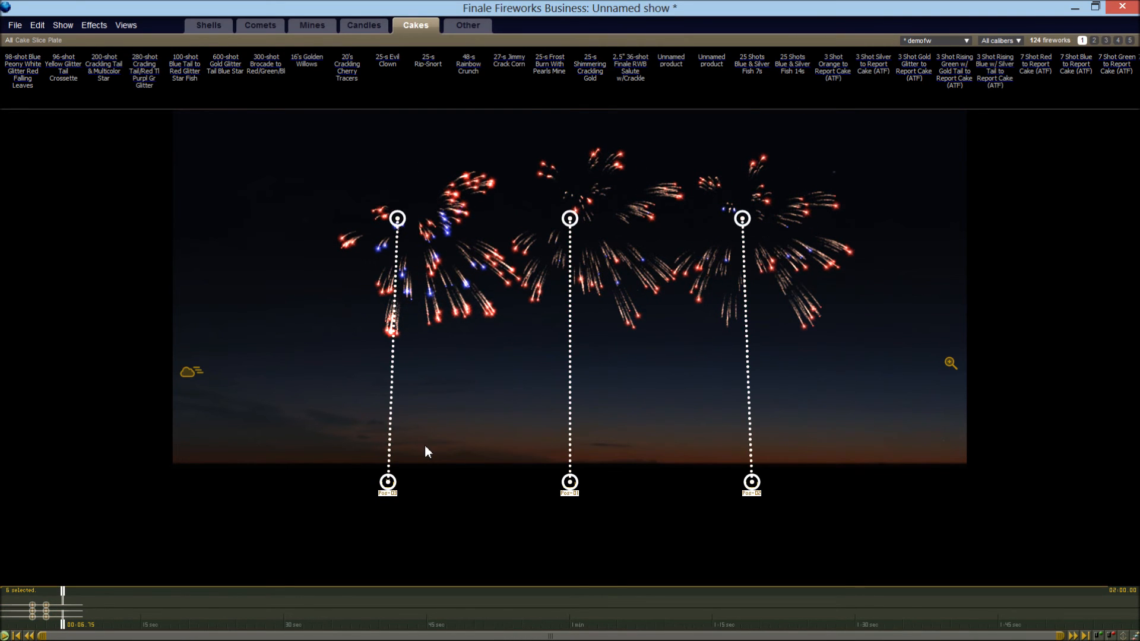
key(Home)
key(Delete)
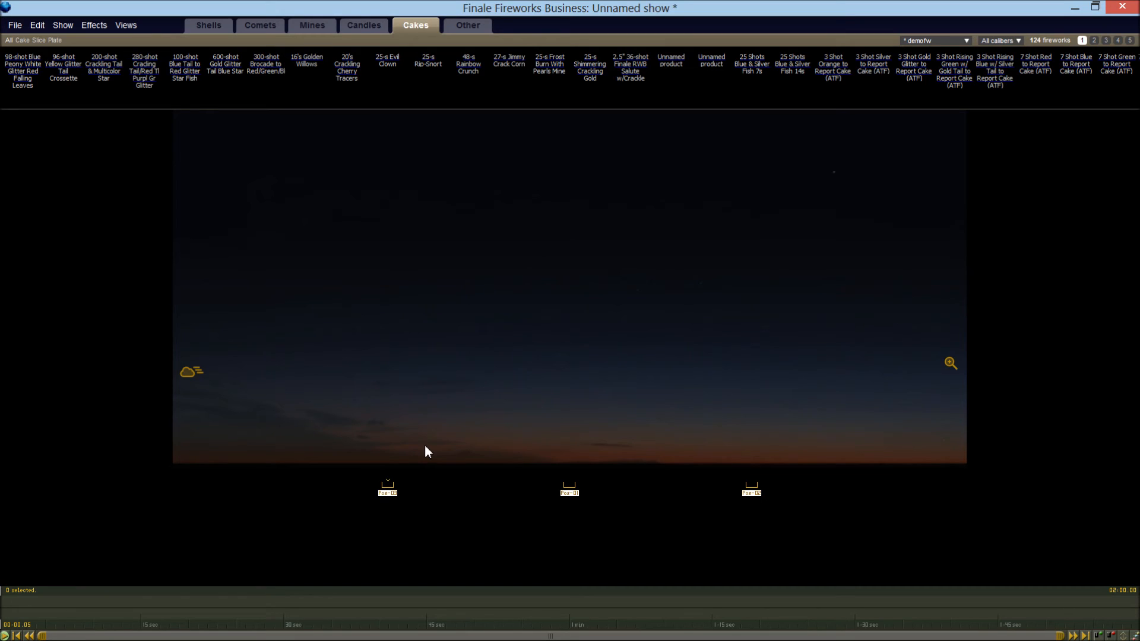
click(98, 28)
click(98, 47)
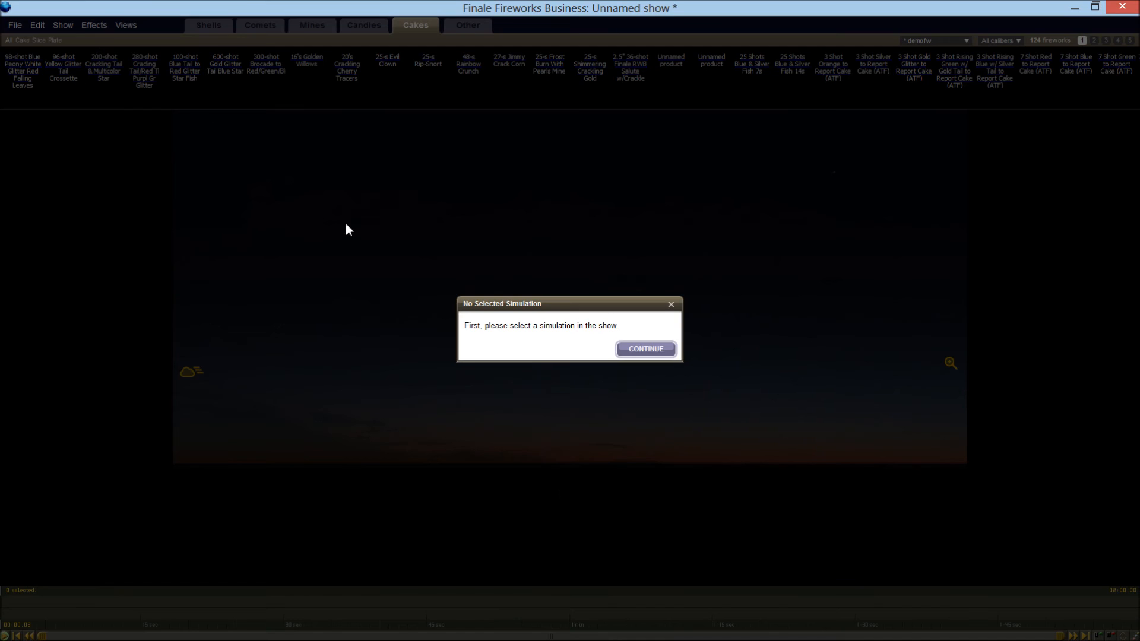
click(671, 305)
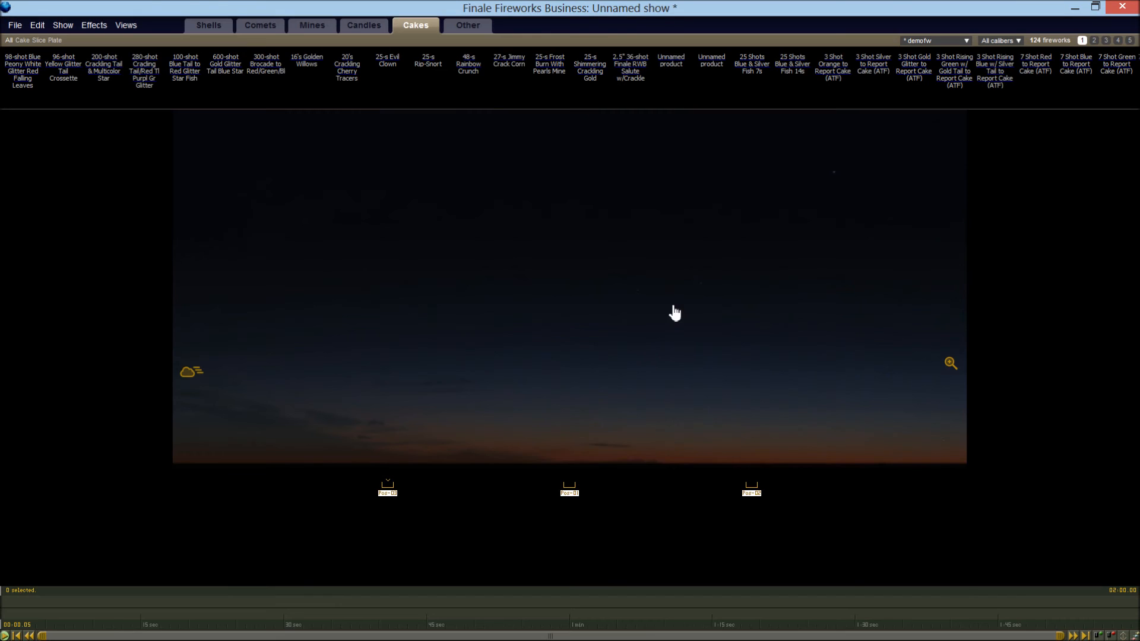
Insert a new simulation with the search phrase 5" Farfalla into the show and preview it
click(96, 23)
click(97, 39)
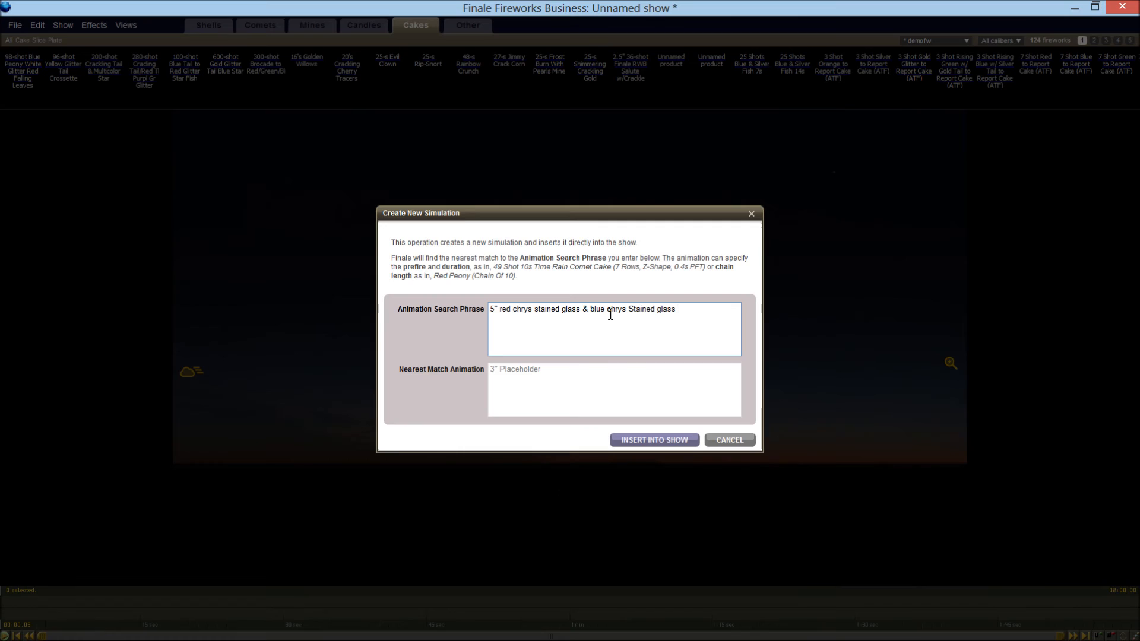
key(ctrl+a)
text(5")
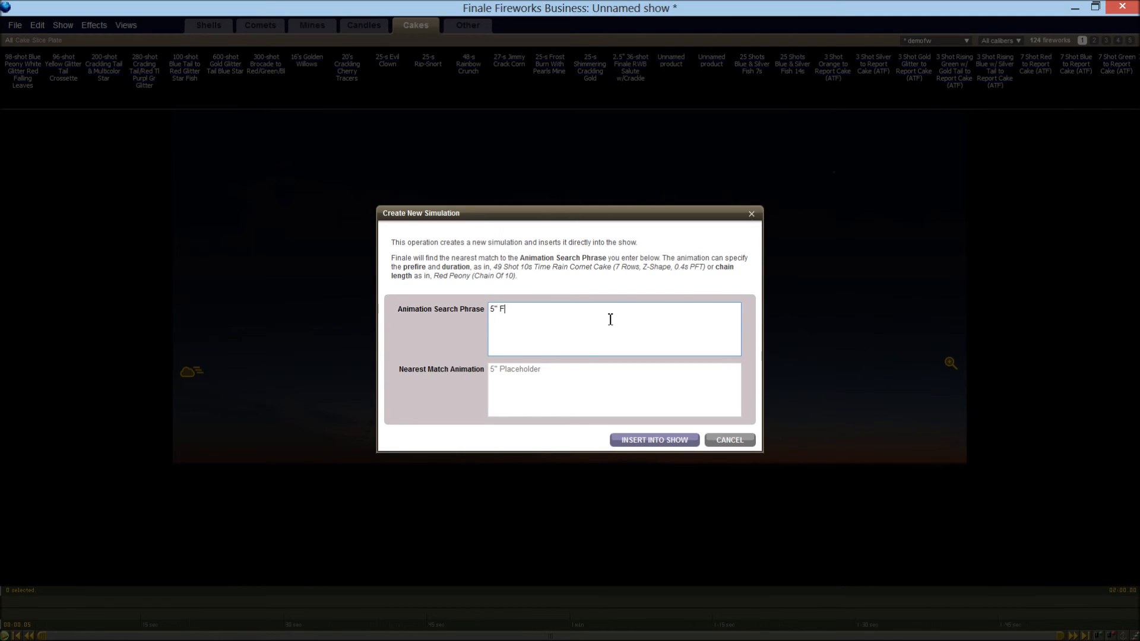
text( Farfalla)
click(650, 445)
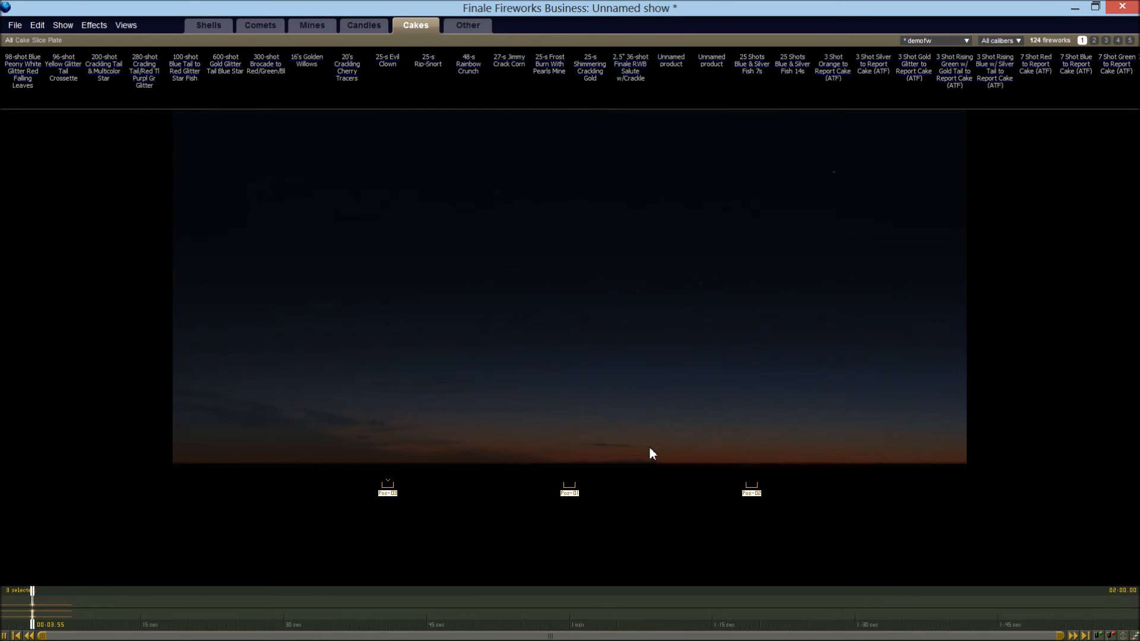
key(space)
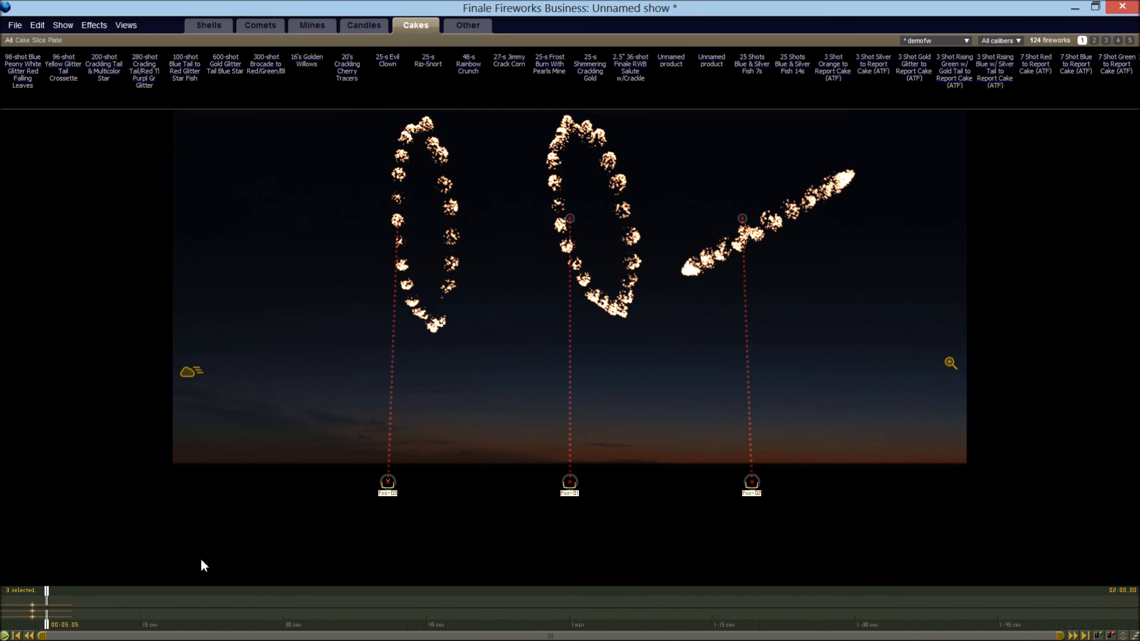
Paste copies of the Farfalla shells at 5.05 and 6.80 seconds and play back the sequence
key(ctrl+v)
drag(47, 598, 63, 599)
key(ctrl+v)
click(27, 604)
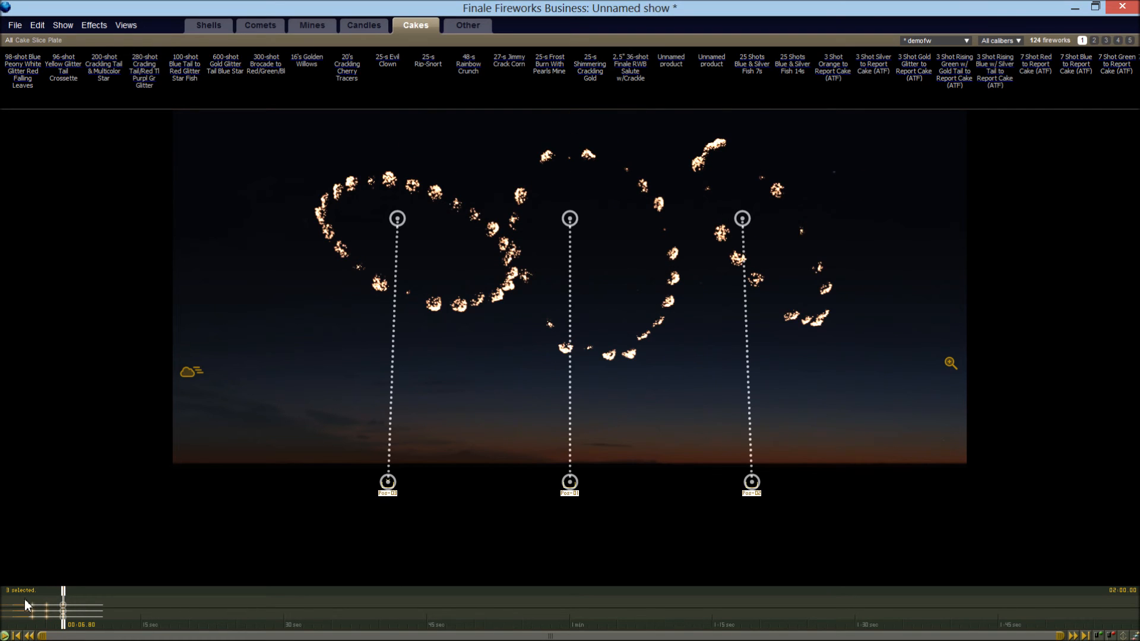
key(space)
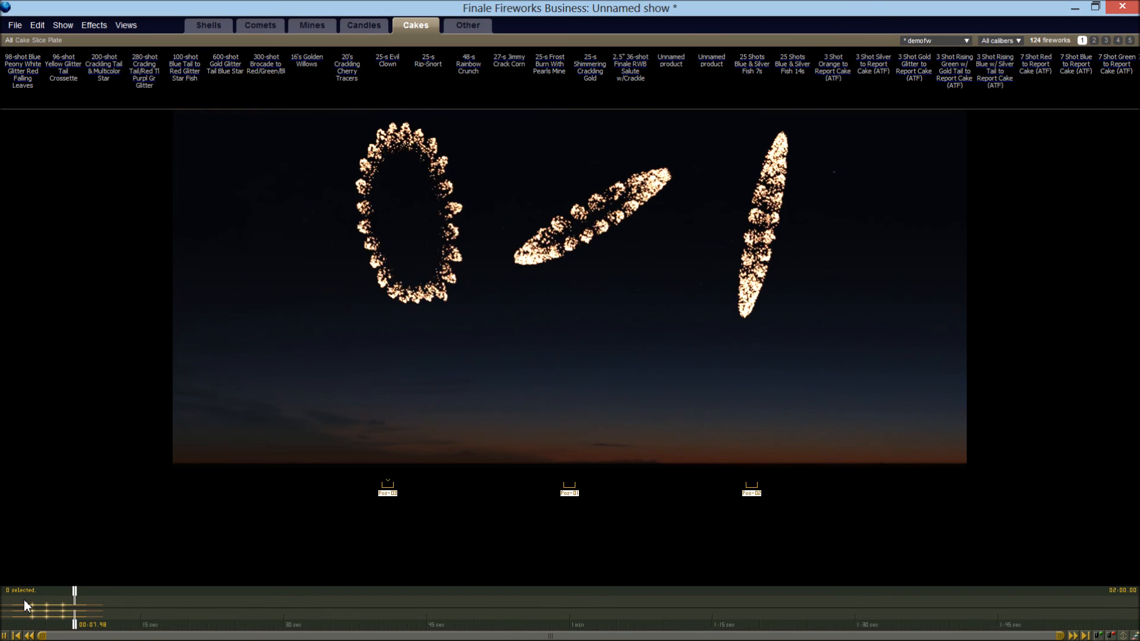
Stop playback and delete all the Farfalla shells from the show
key(space)
key(ctrl+a)
key(Delete)
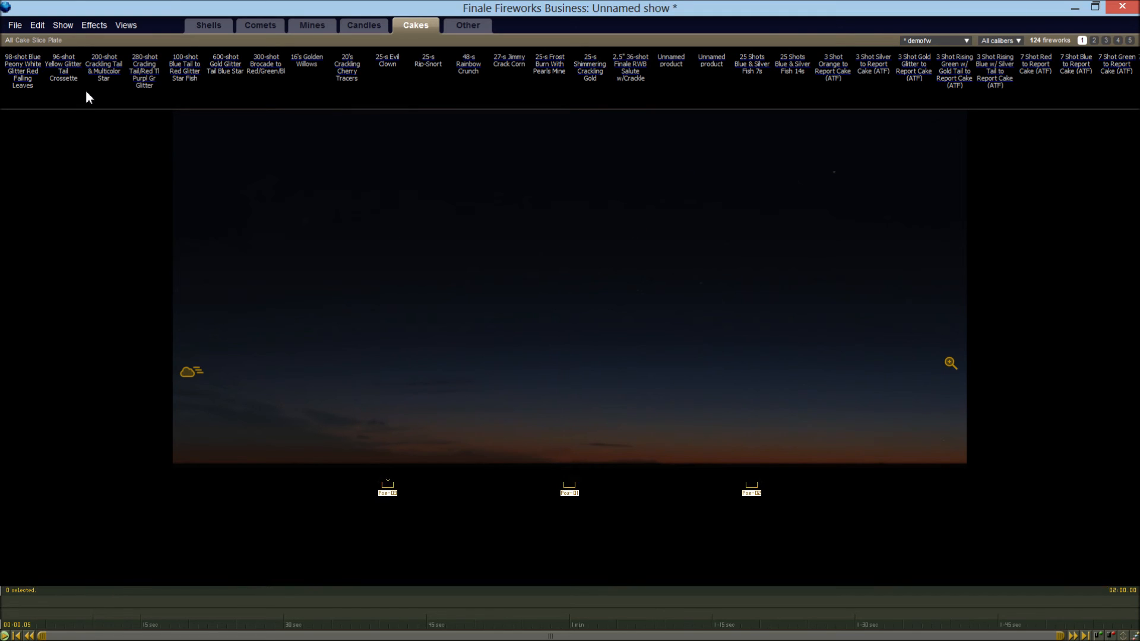
Insert a new simulation with the search phrase 5" sparse Red Peony w/ small Tourb into the show
click(94, 27)
click(94, 42)
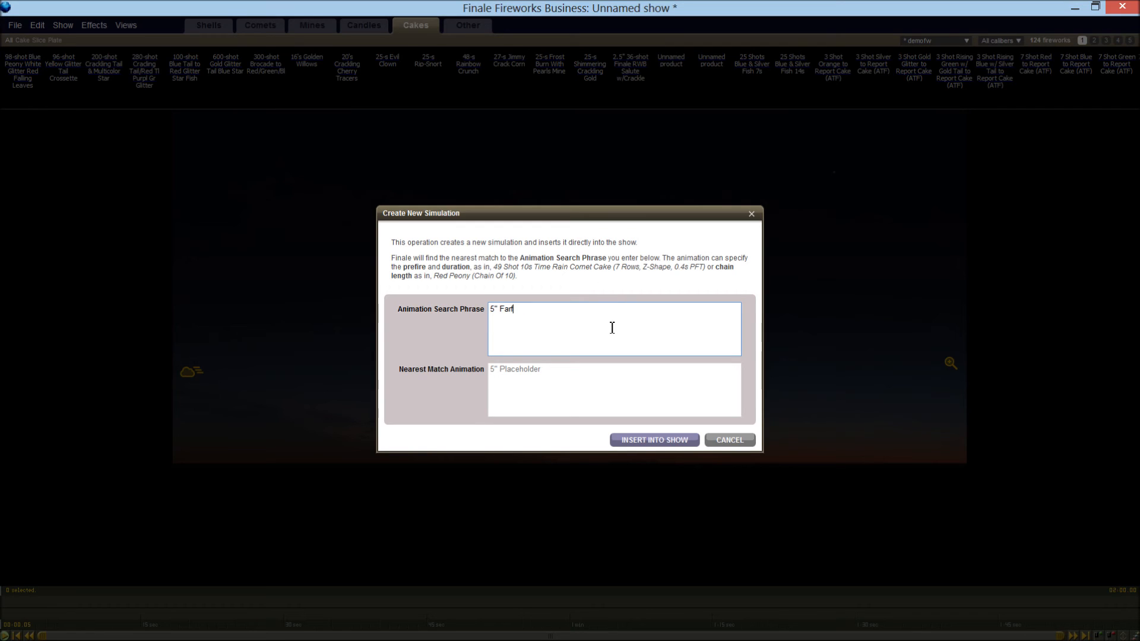
text(d Peony w/ Tourb)
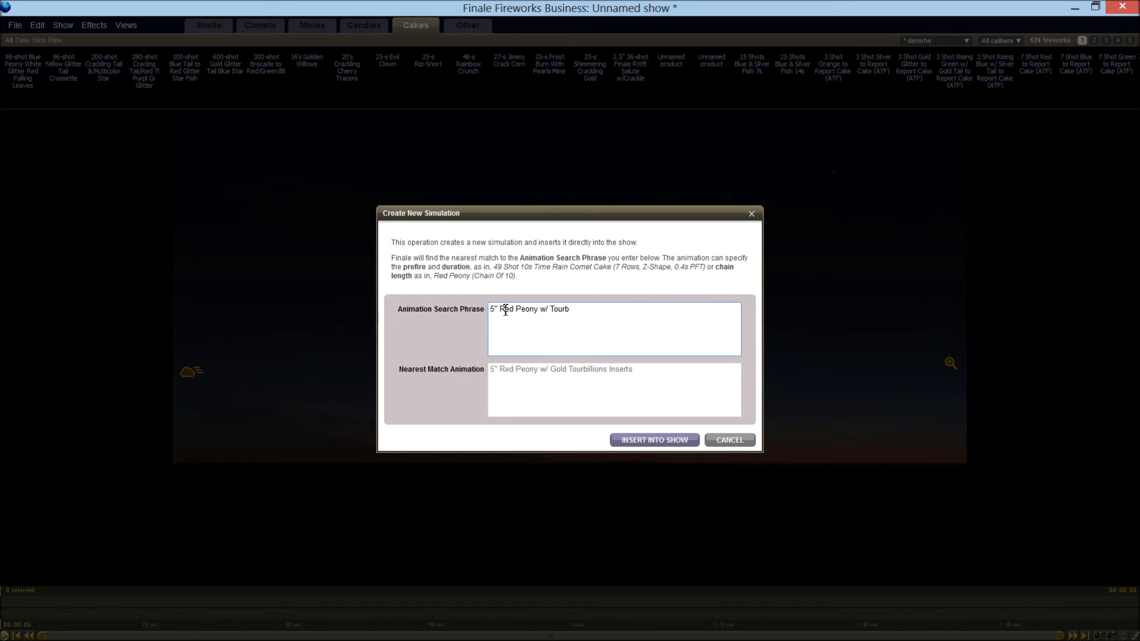
text(sparse Red Peony w/ )
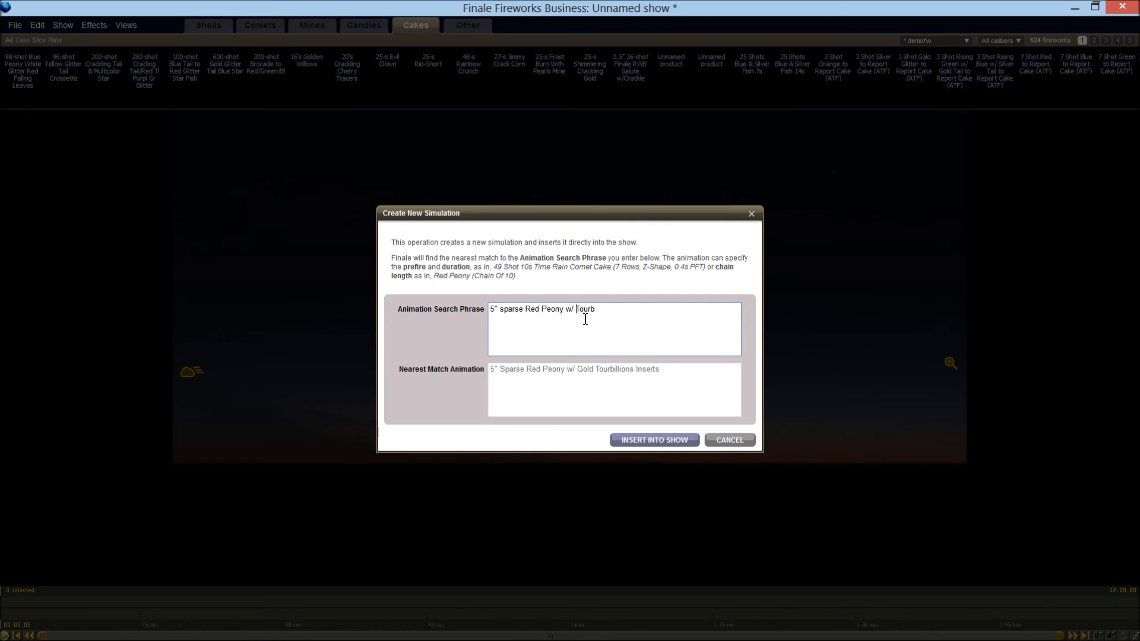
text(small)
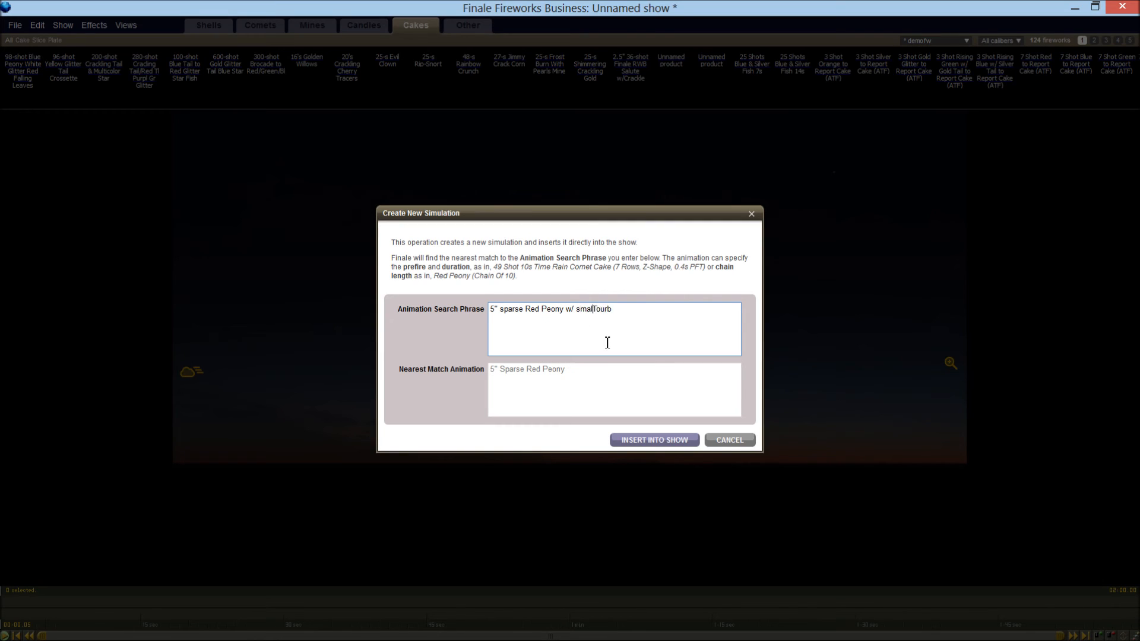
click(636, 443)
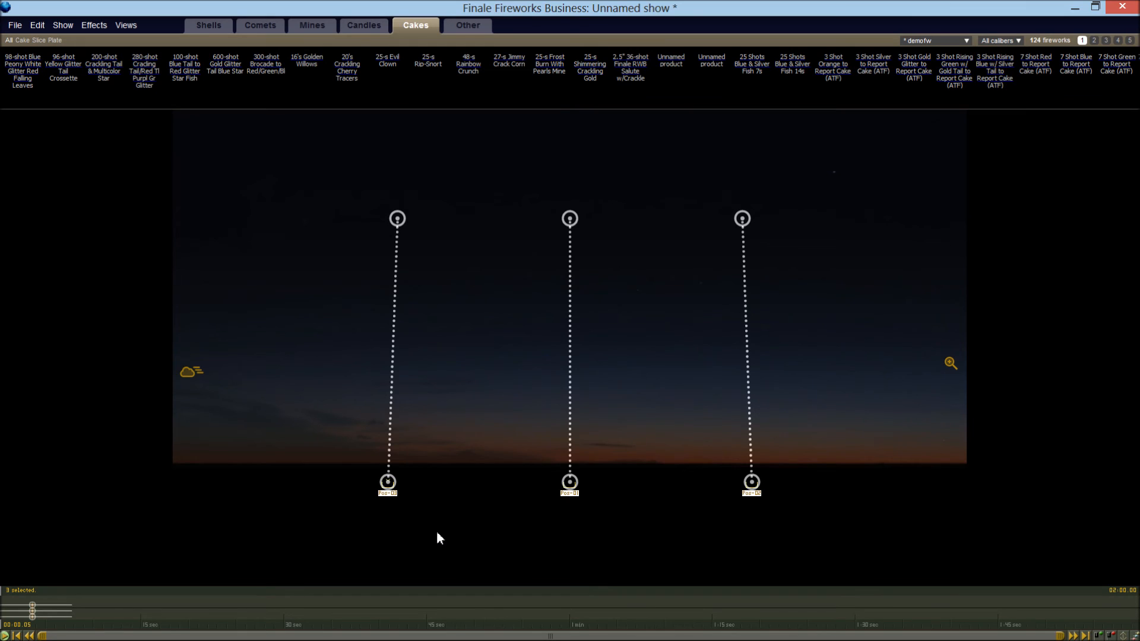
Play back the sparse red peony with small tourbillions, stop it and move the playhead back to just after the burst
key(space)
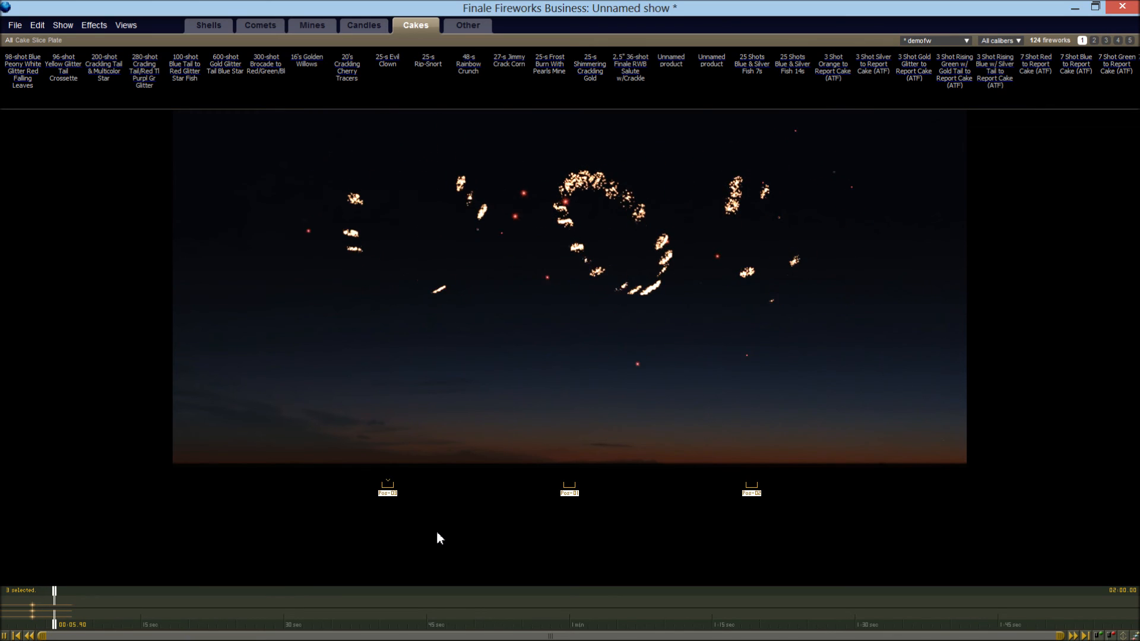
key(space)
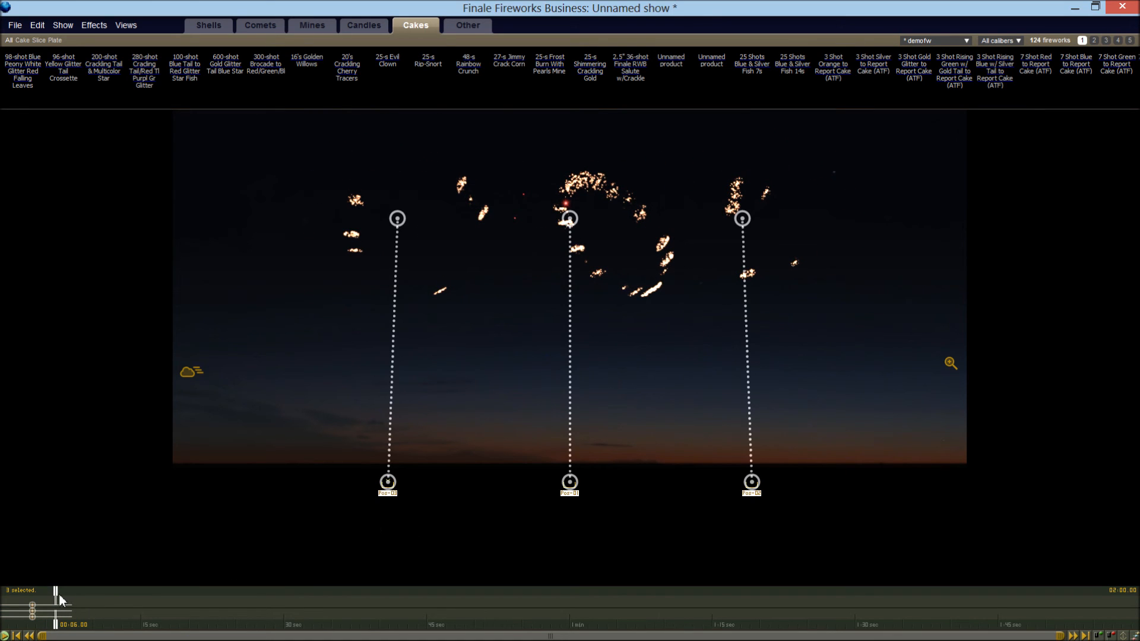
drag(55, 593, 41, 600)
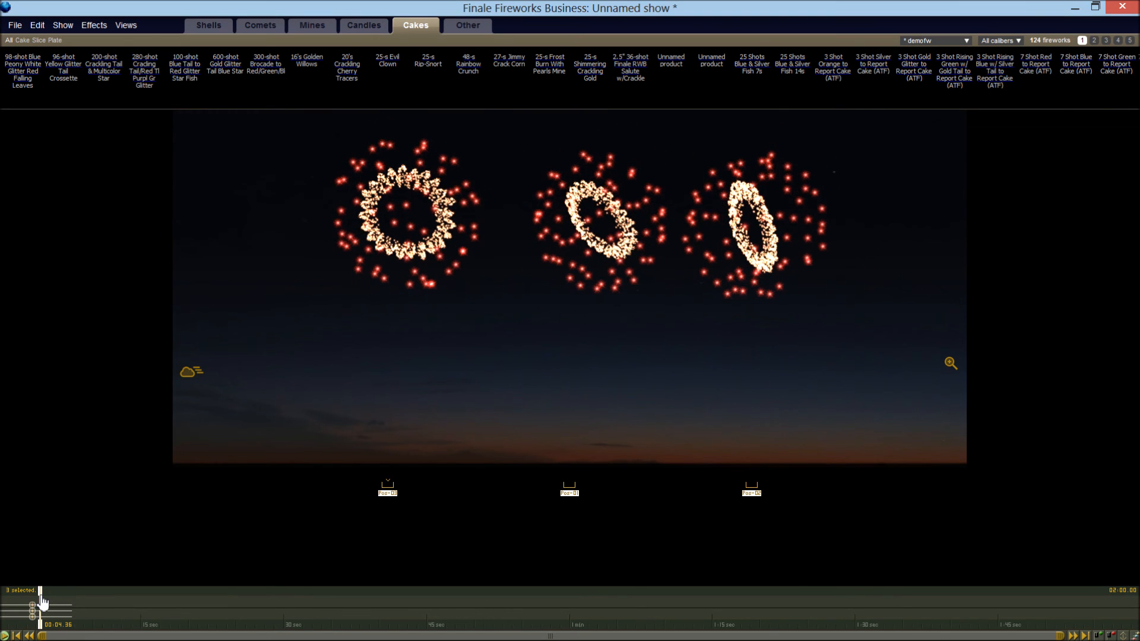
Insert a new simulation with the phrase 5" Sparse Red Peony w/ go-getters and remove the small tourbillion shells from the show
click(84, 28)
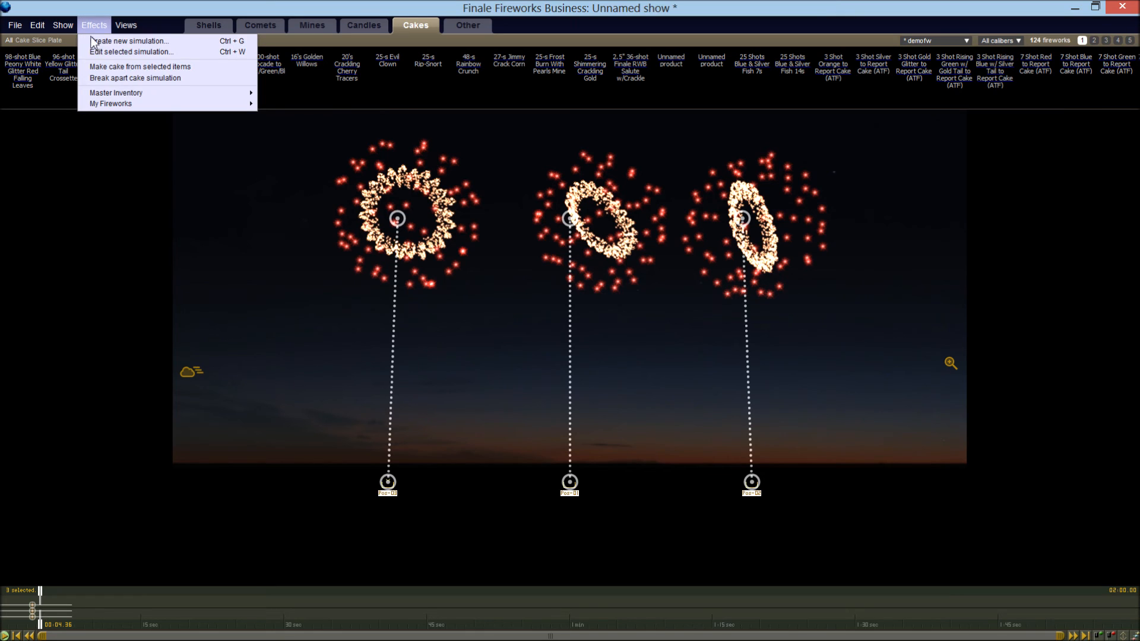
click(93, 42)
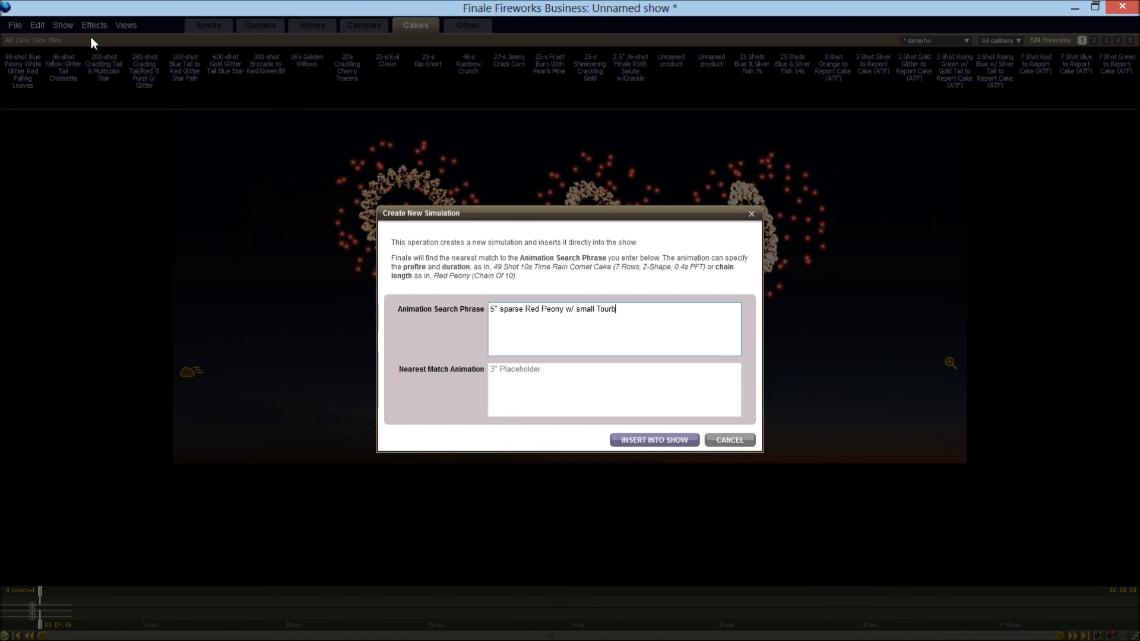
triple_click(722, 336)
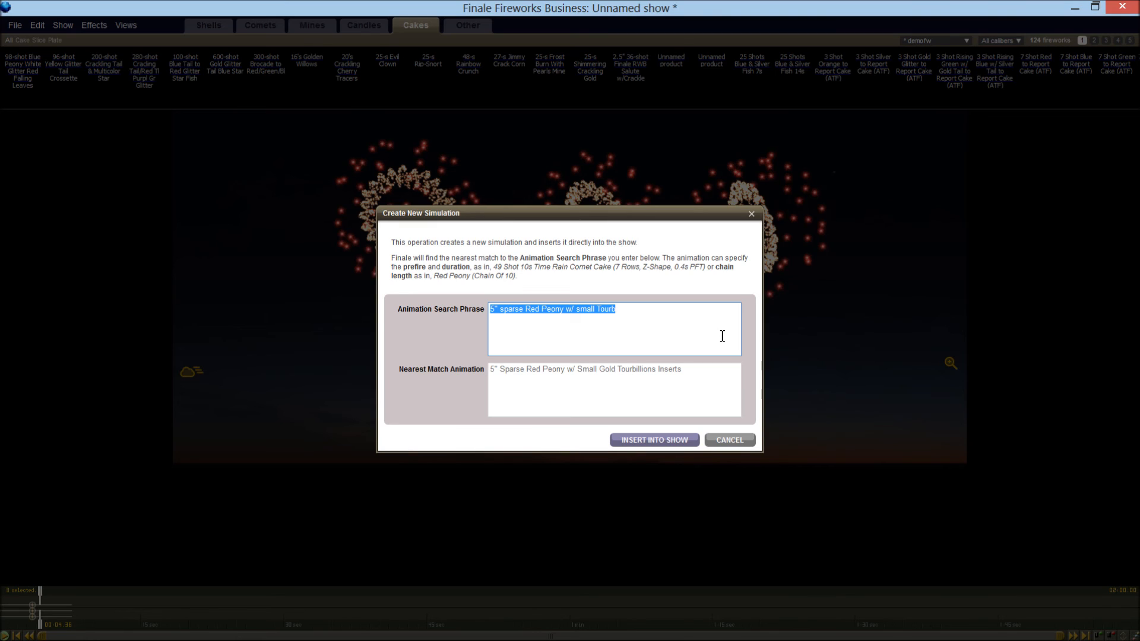
text(5" S)
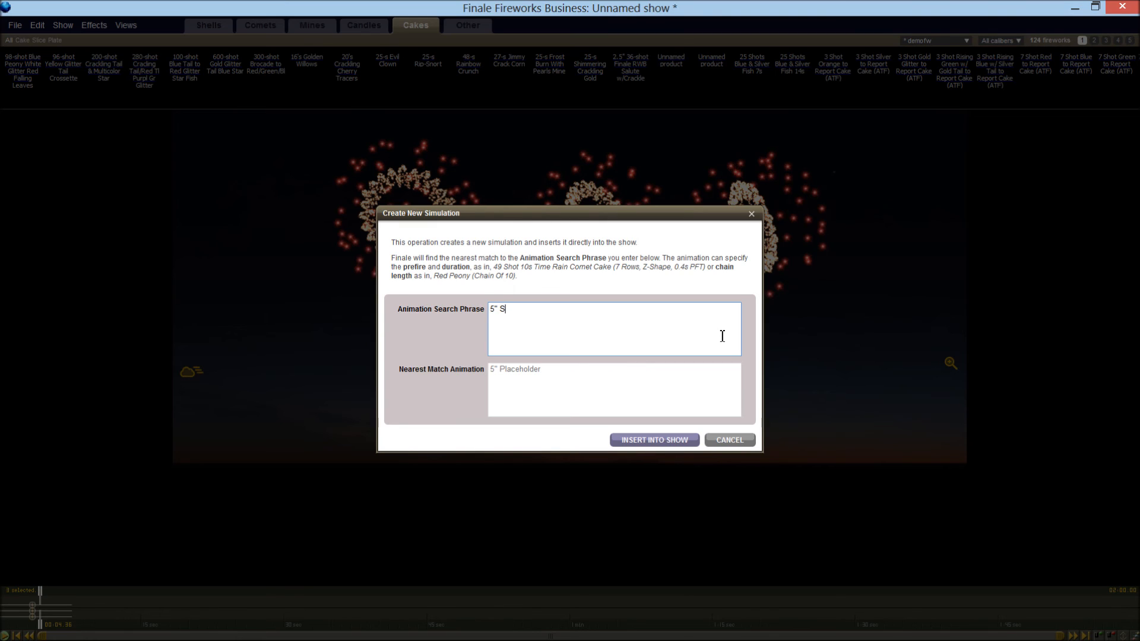
text(parse Red Peony w/ go-getters)
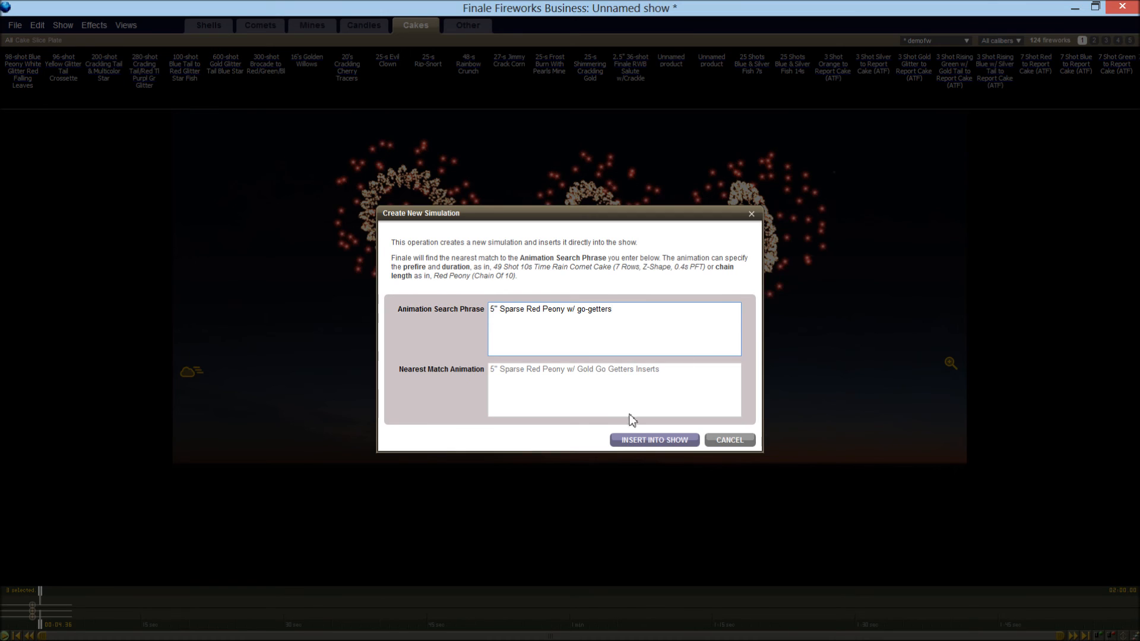
click(632, 441)
drag(27, 601, 36, 600)
click(36, 606)
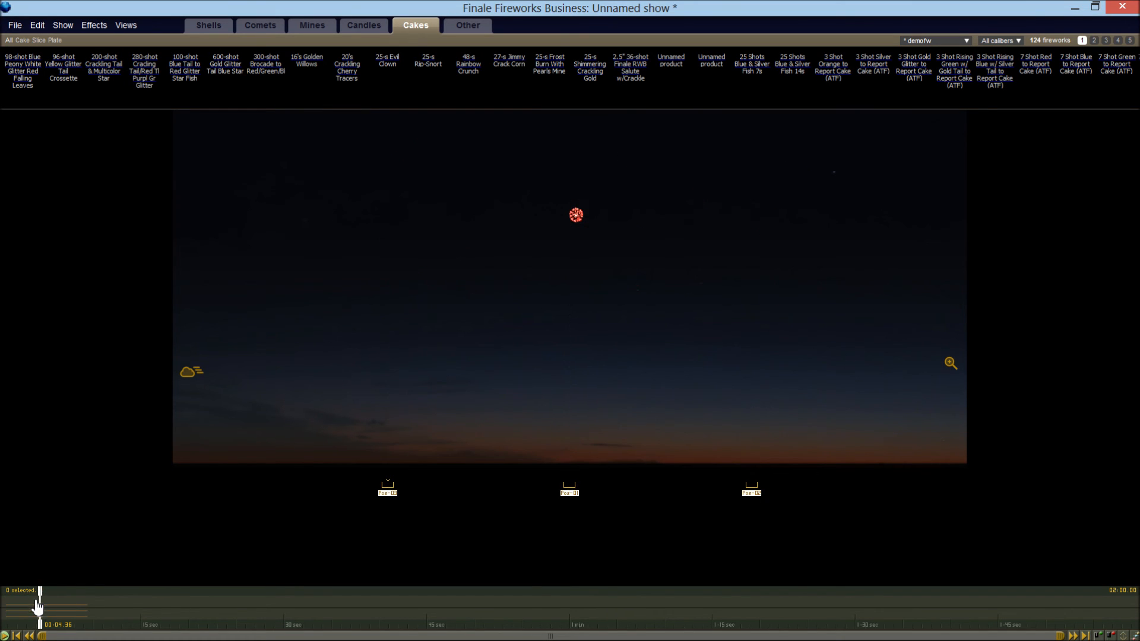
Play back the red peony with go-getters from around its burst, replay it and stop
drag(42, 598, 36, 598)
key(space)
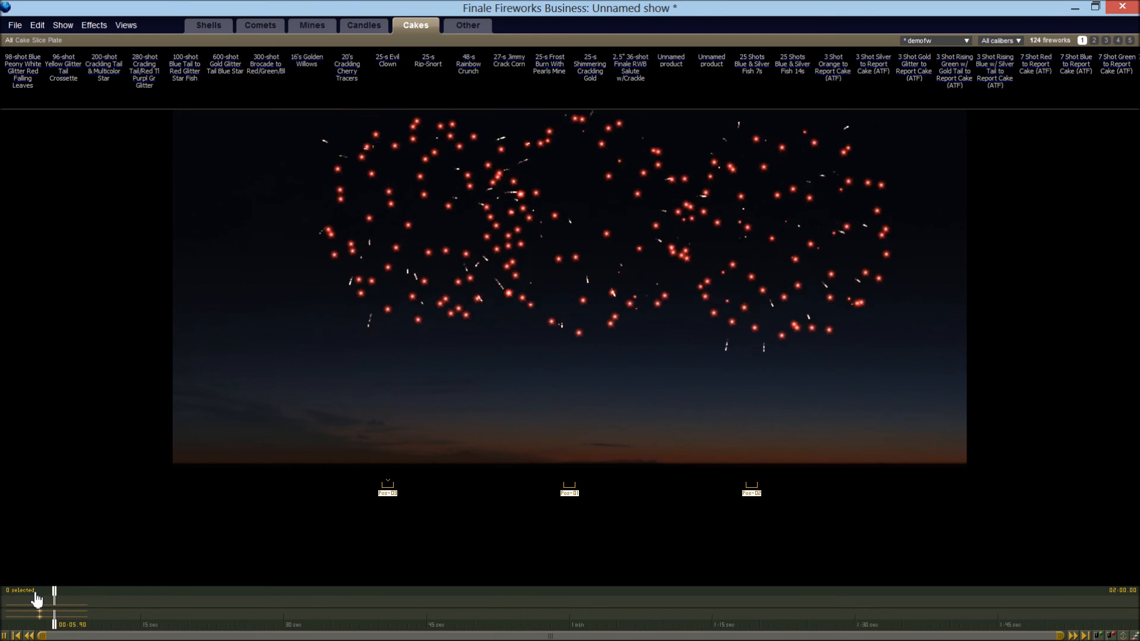
click(32, 599)
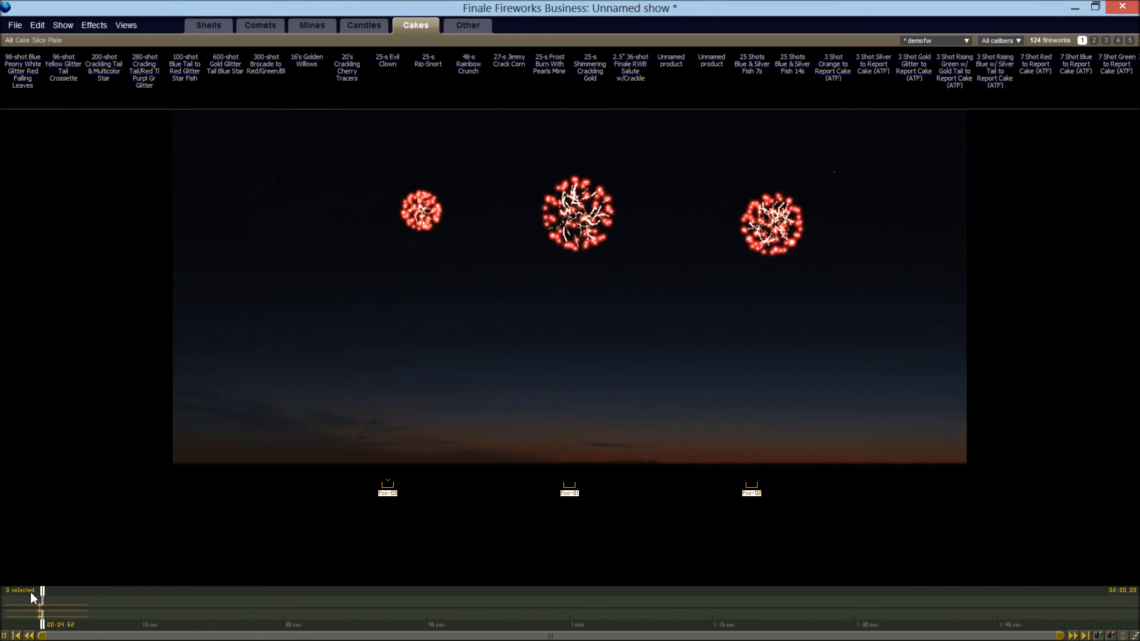
key(space)
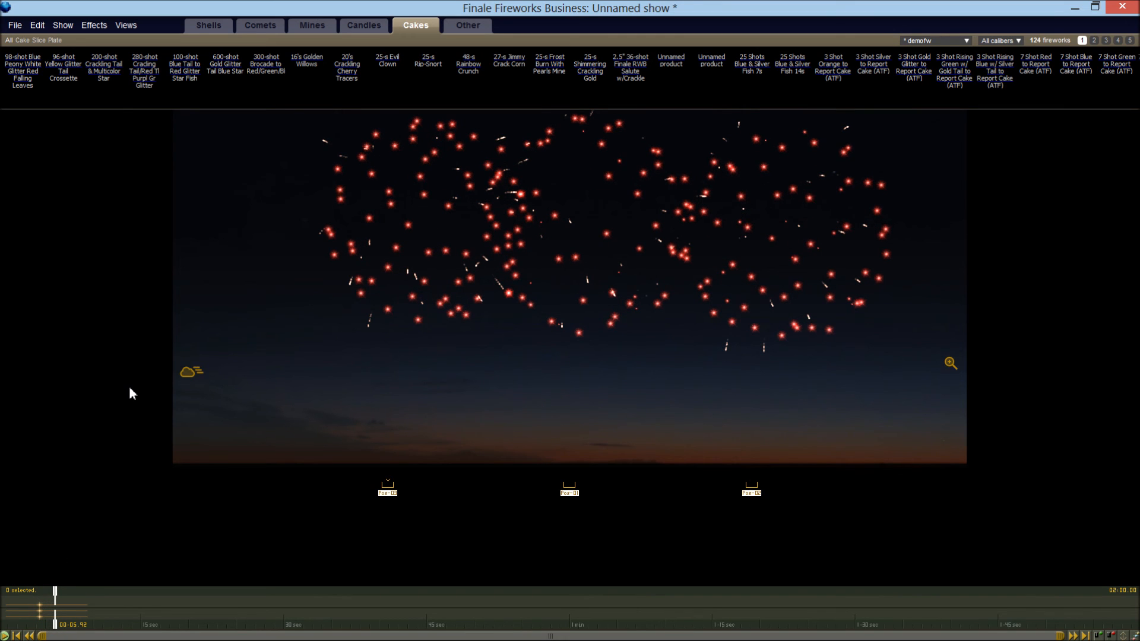
Return the playhead to the start and delete all the go-getters peony shells
key(ctrl+a)
key(Home)
key(Delete)
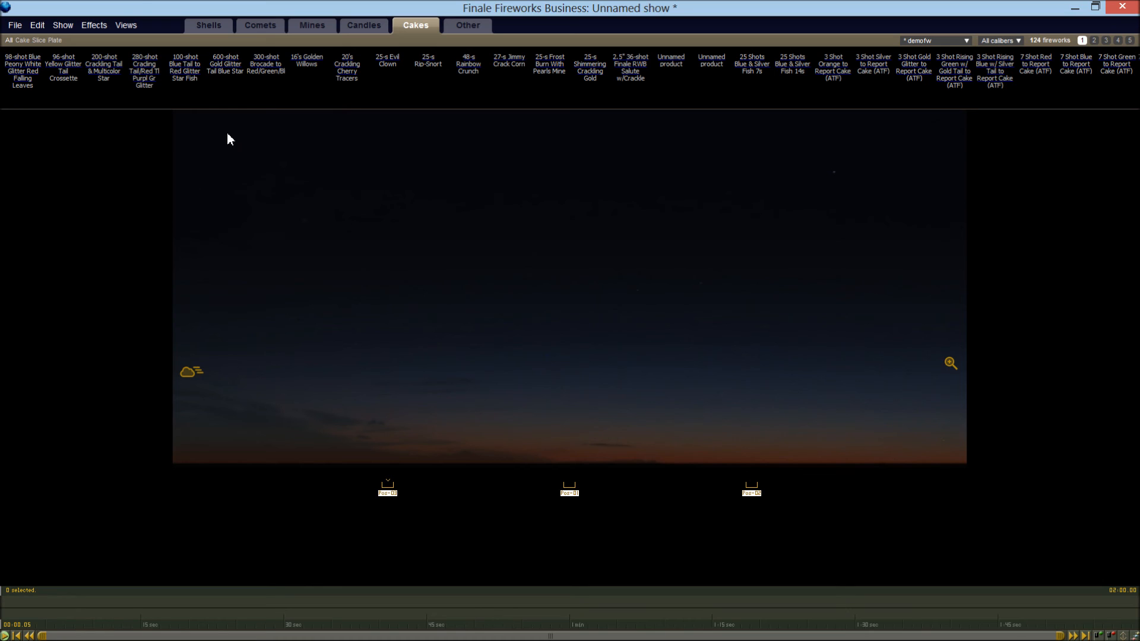
Insert a new simulation with the search phrase 3" Ti Salute into the show and preview it
click(99, 26)
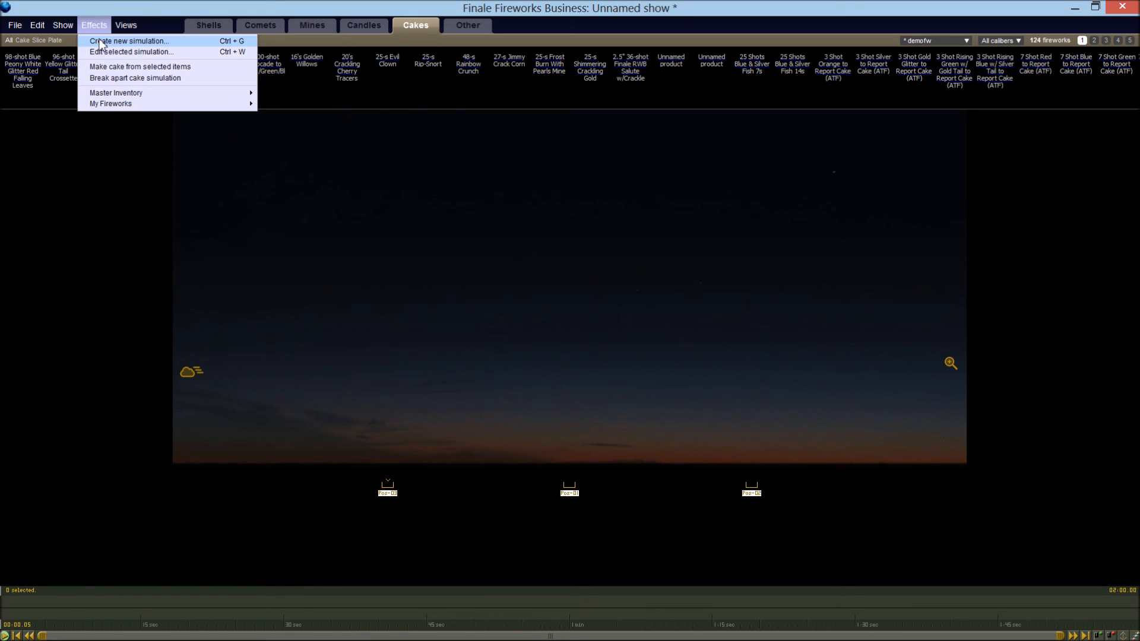
click(101, 41)
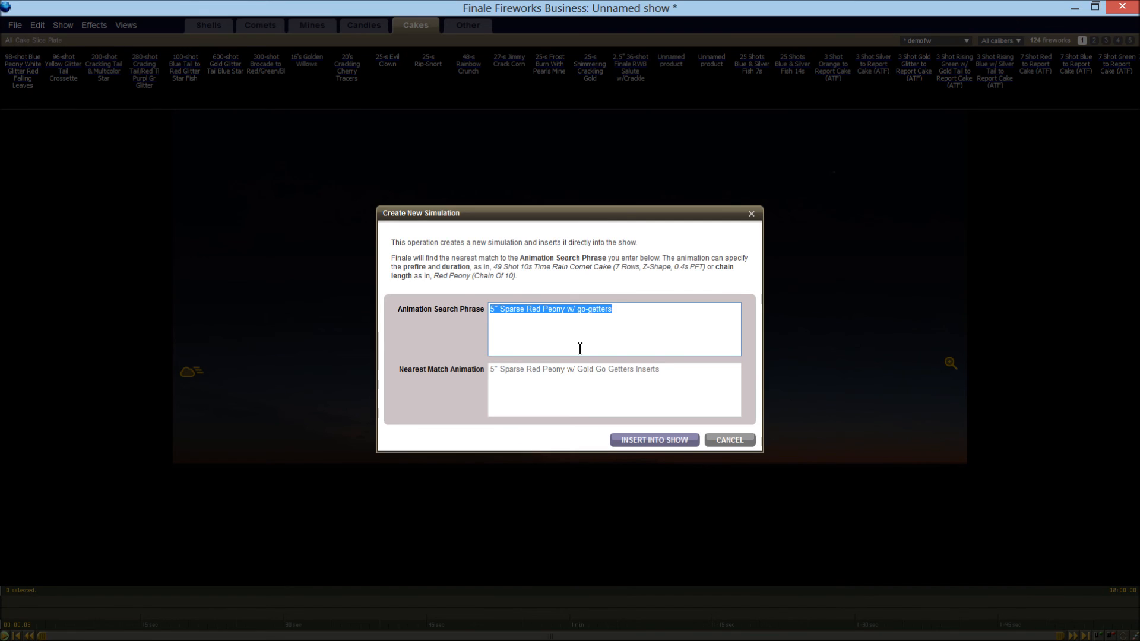
text(3" T)
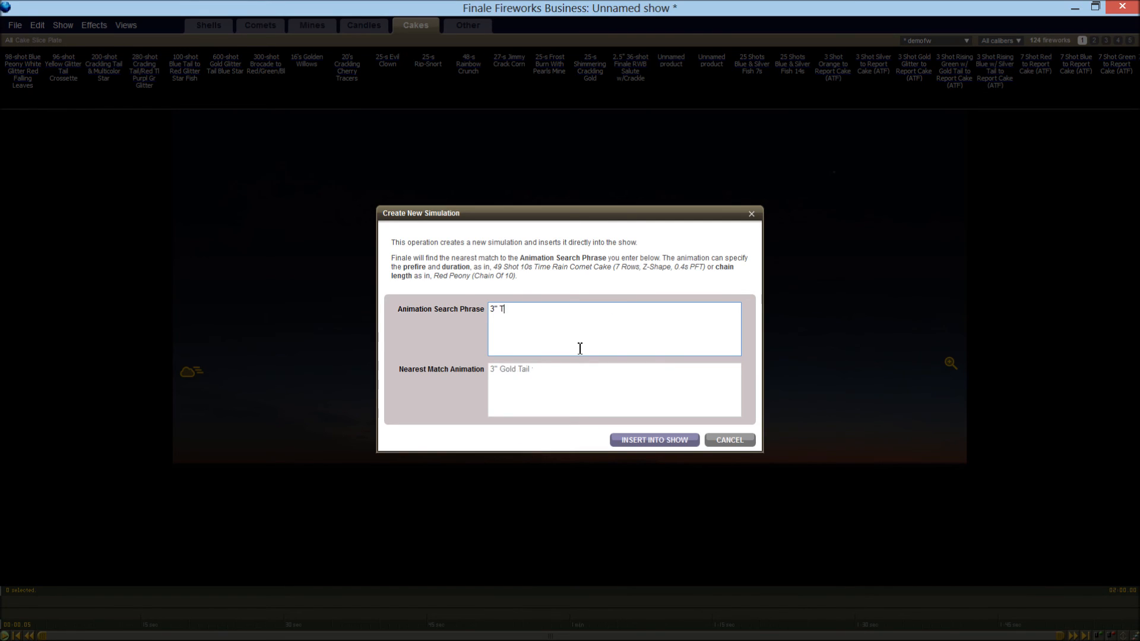
text(i Salute)
click(629, 442)
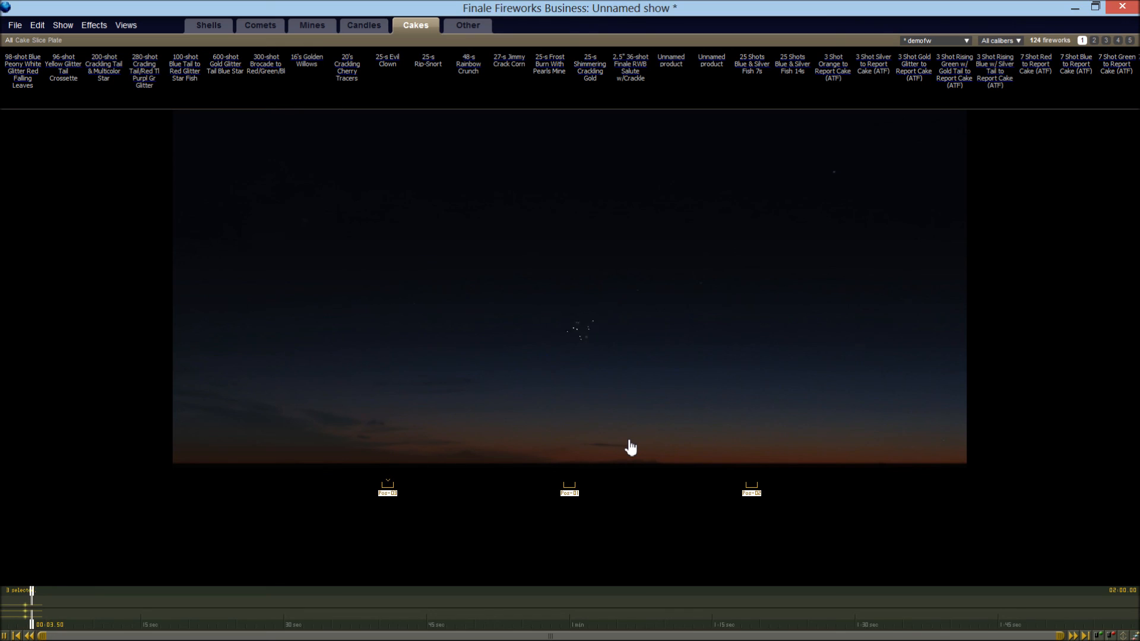
Stop playback, move the playhead back near the start and delete the Ti Salute shells from the show
key(space)
drag(41, 602, 5, 602)
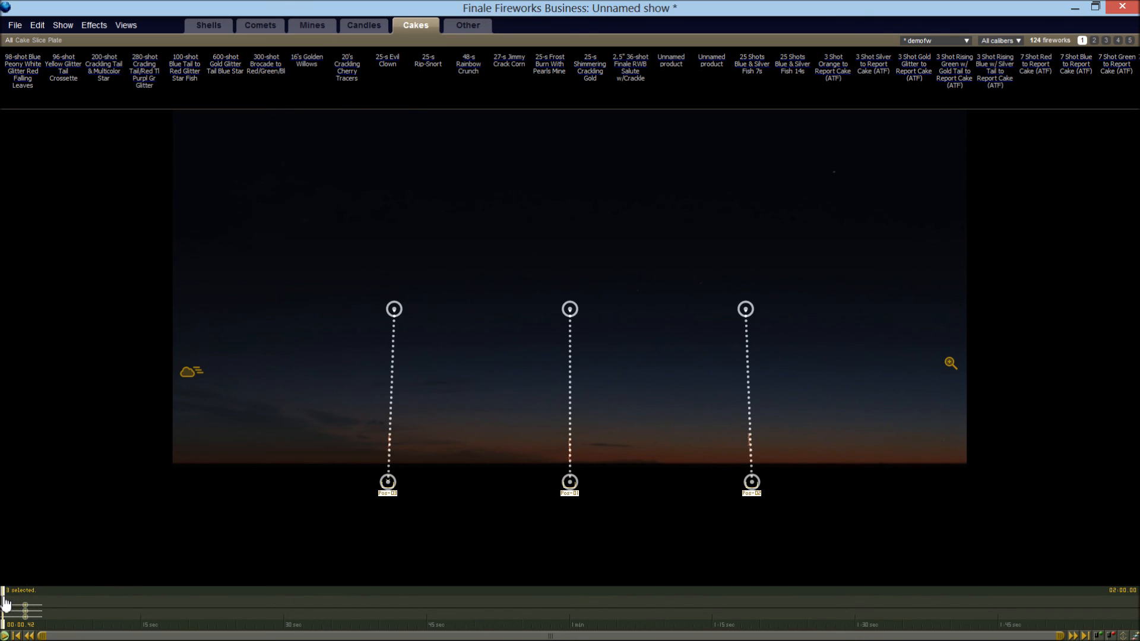
click(5, 603)
Insert a new simulation of the 3" Ti Salute with (chain of 10) added to its search phrase
click(101, 25)
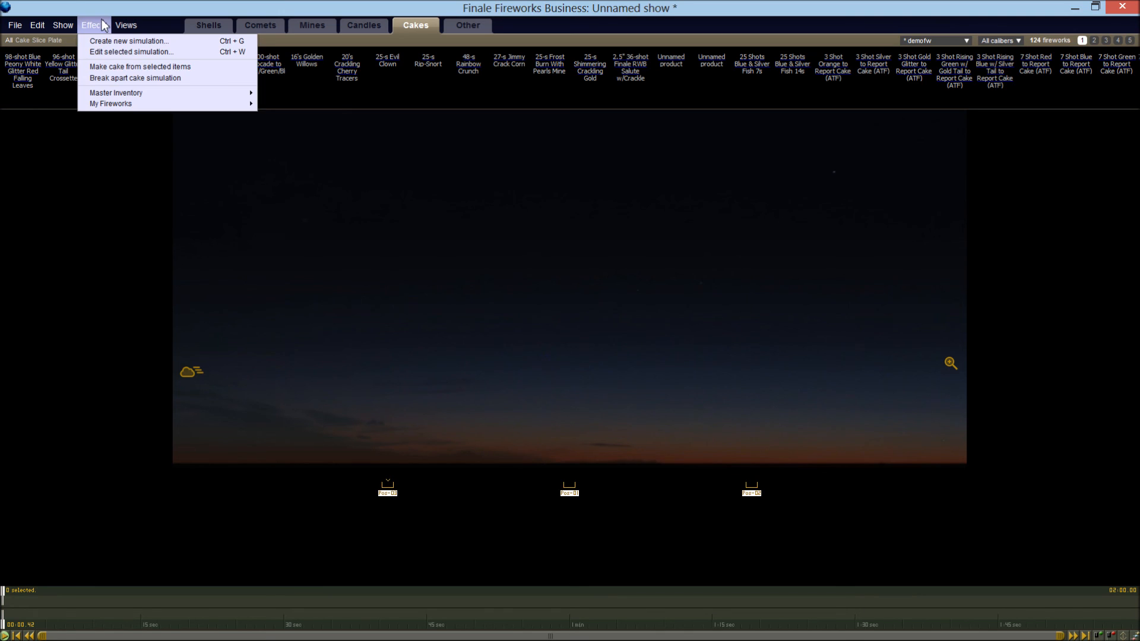
click(104, 41)
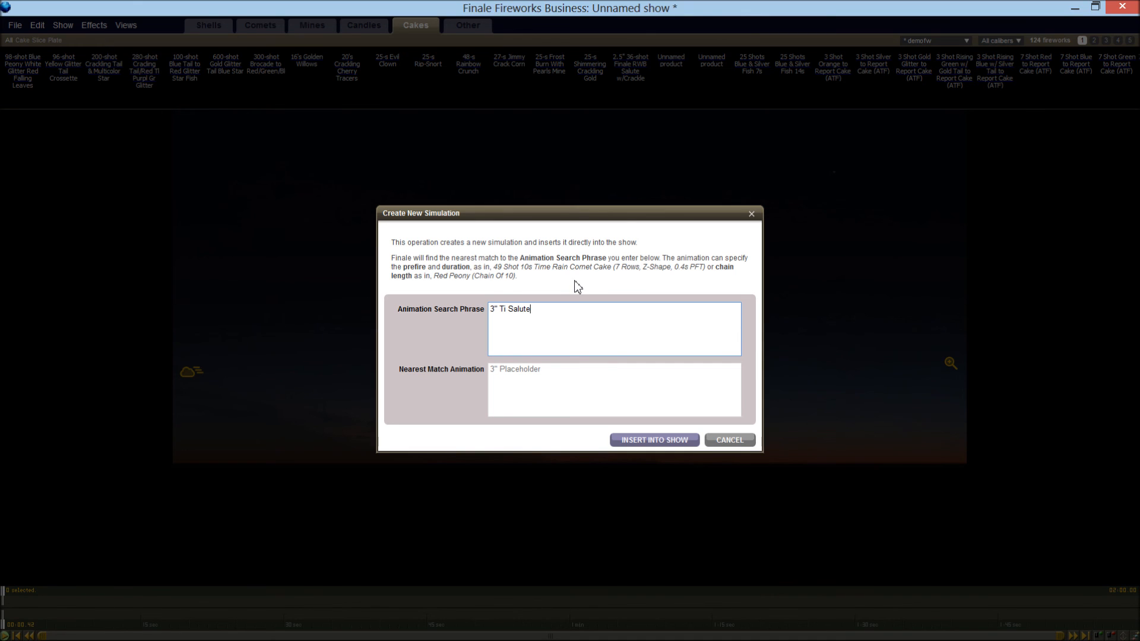
text((chain of 10))
click(640, 440)
Play back the chain of 10 titanium salutes from the start of the show
key(space)
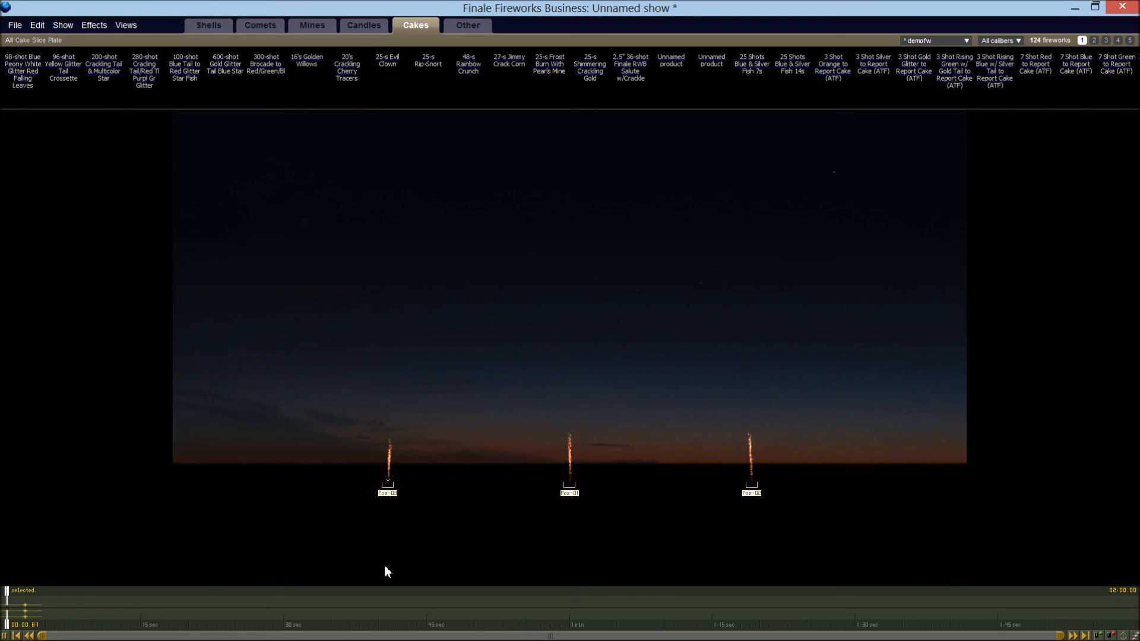
key(space)
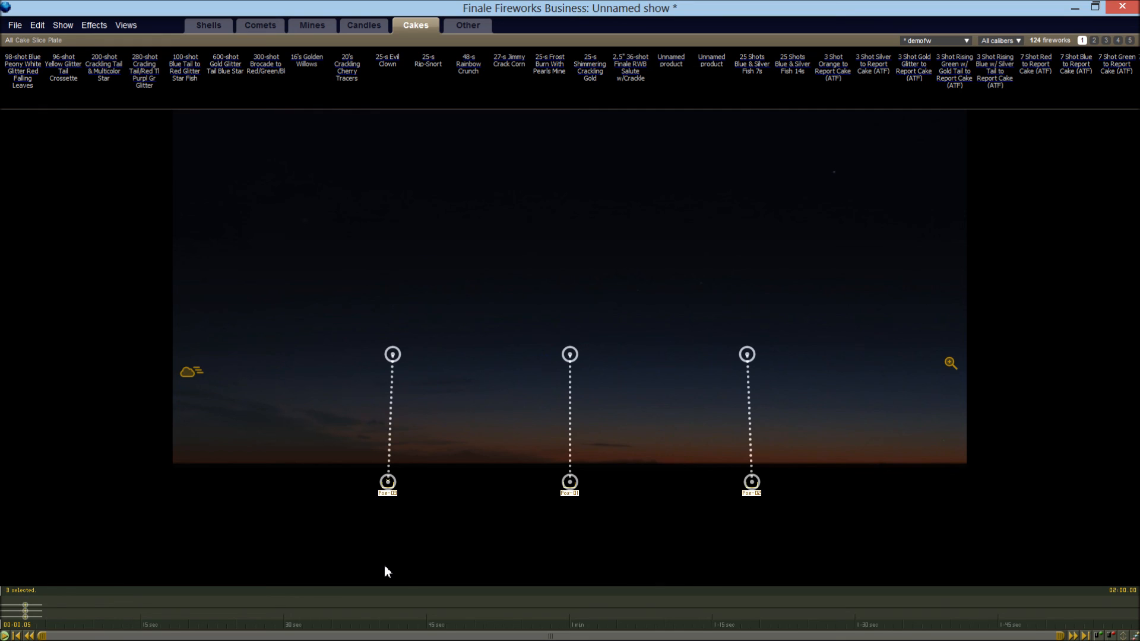
key(space)
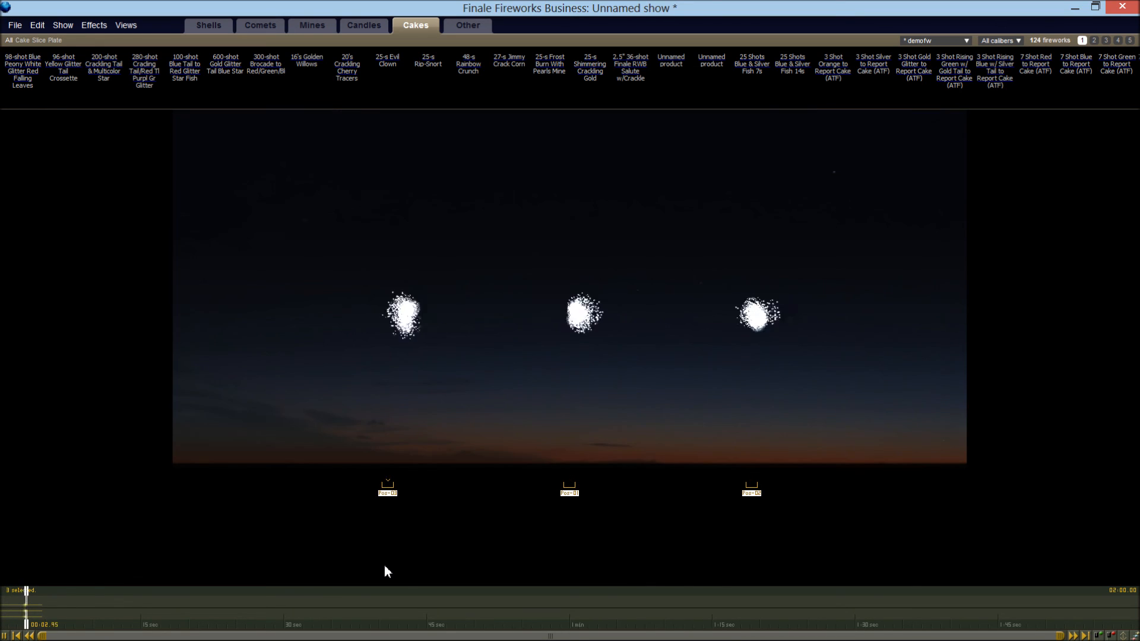
Move the playhead back to just before the burst and replay the titanium salute chain, pausing partway through
key(space)
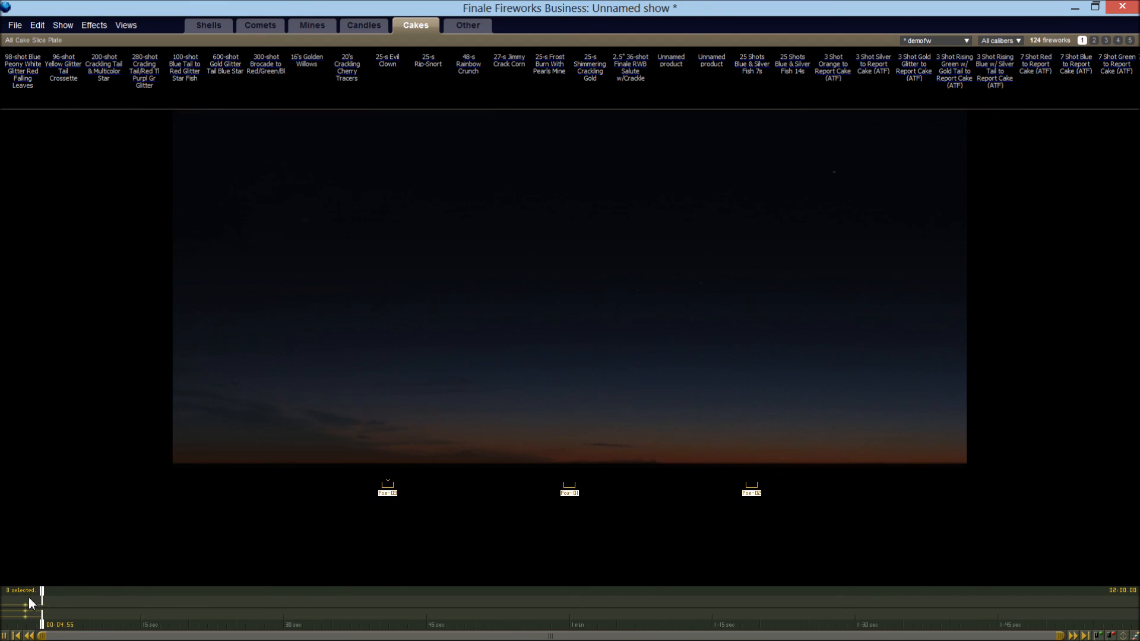
click(21, 600)
key(space)
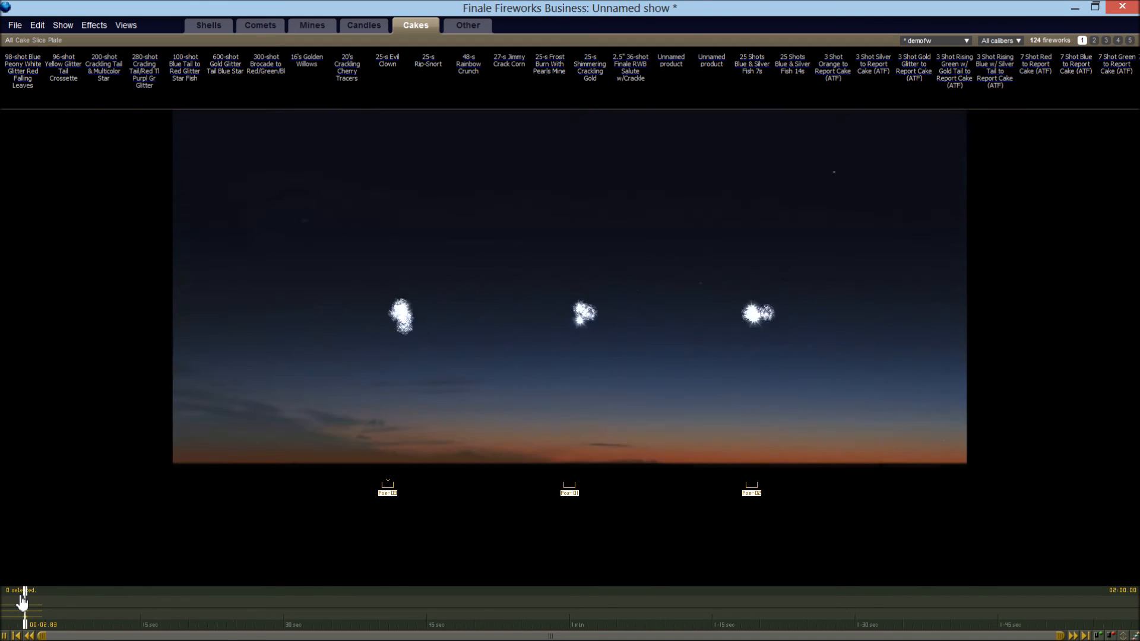
key(space)
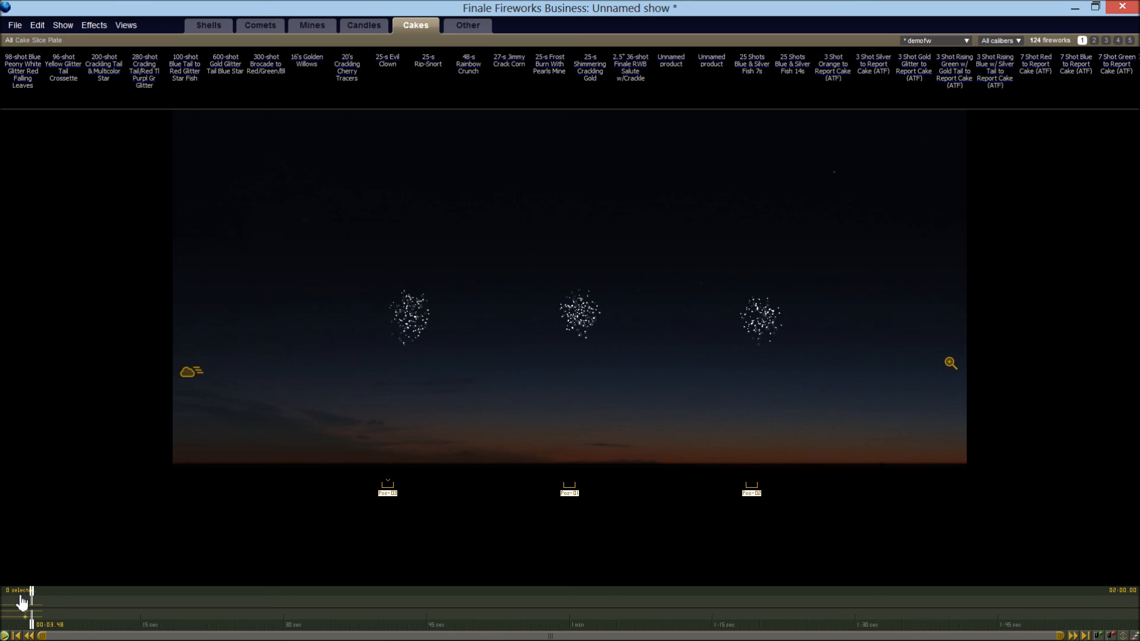
key(space)
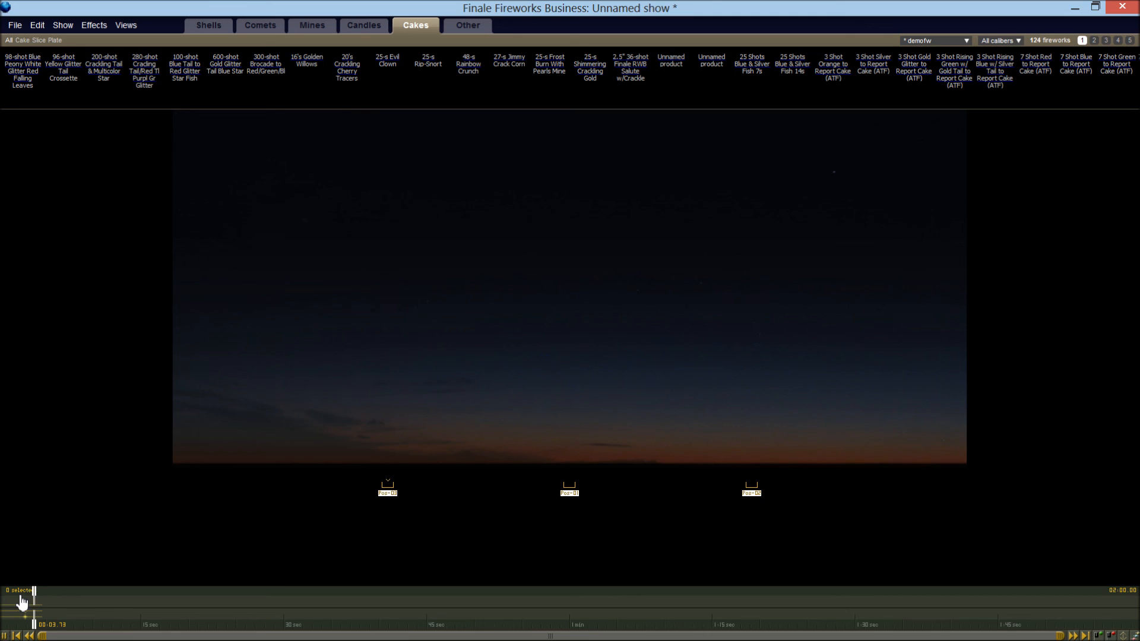
Create a new simulation with the search phrase 3" Varg peony (chain of 10) and insert it into the show
click(98, 26)
click(100, 41)
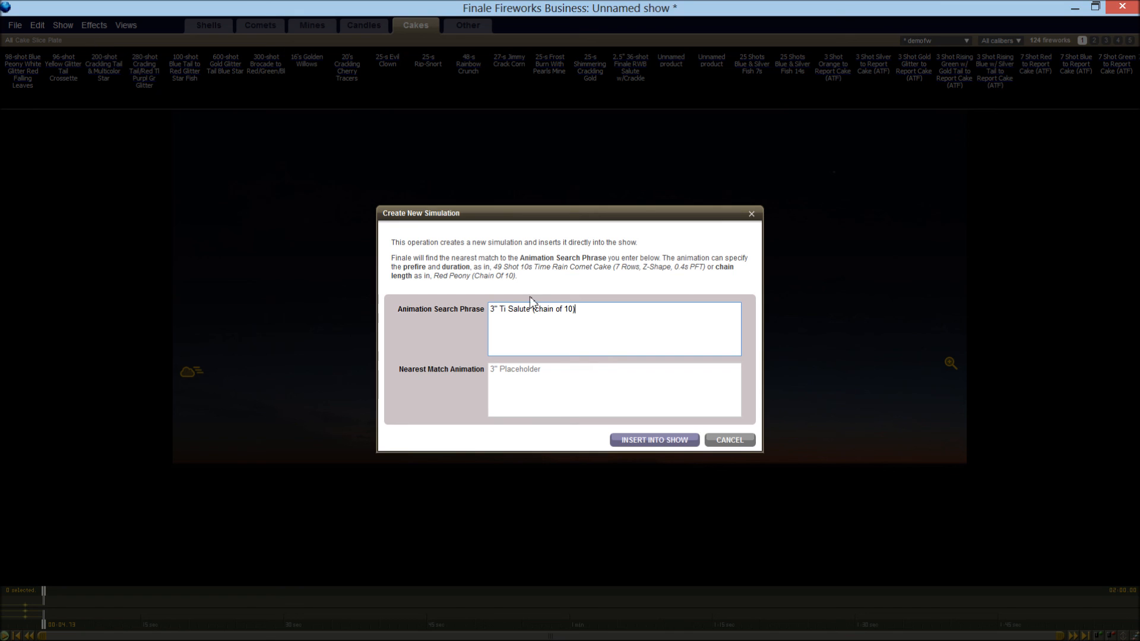
drag(499, 310, 718, 322)
text(Varg peony (chain of 10))
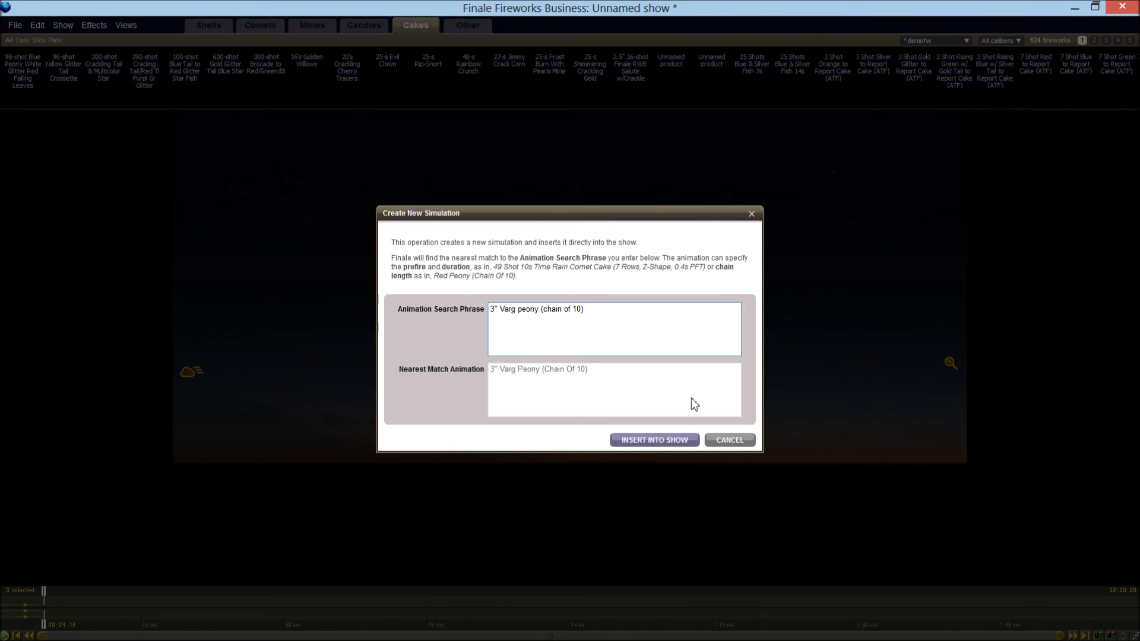
click(675, 439)
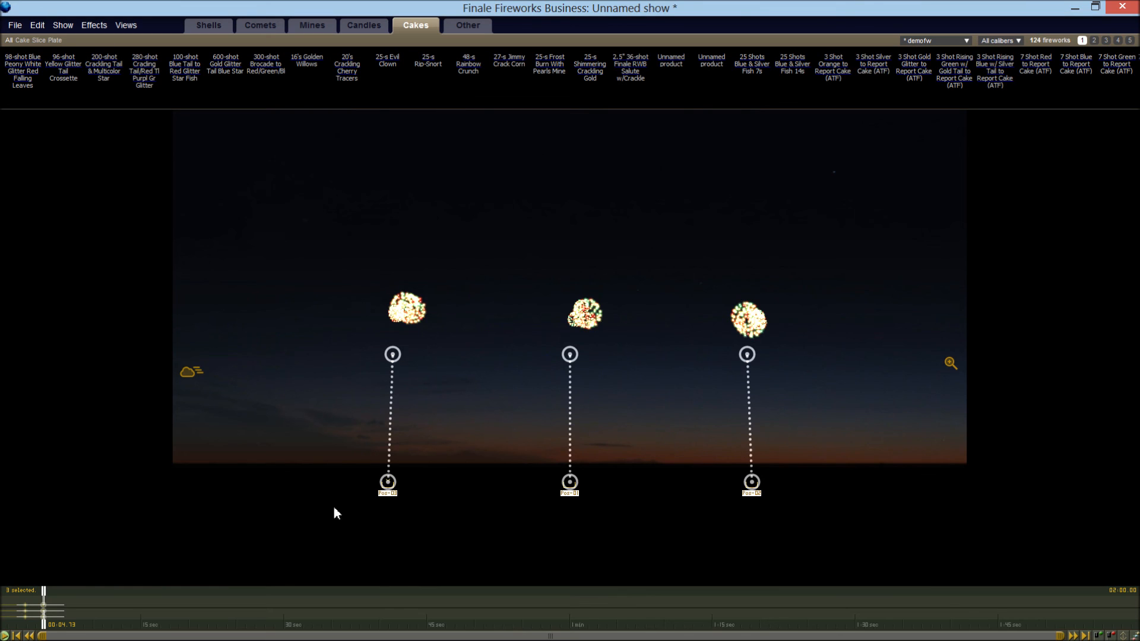
Move the playhead slightly ahead of the varg peony chain and preview it until its bursts finish
drag(41, 592, 37, 592)
key(space)
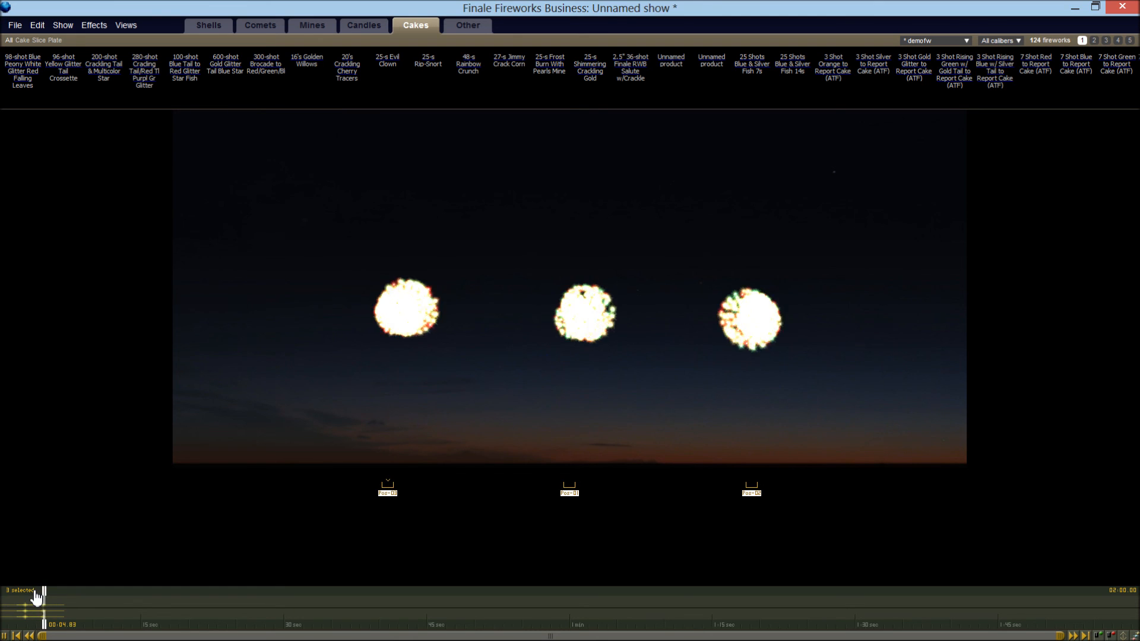
key(space)
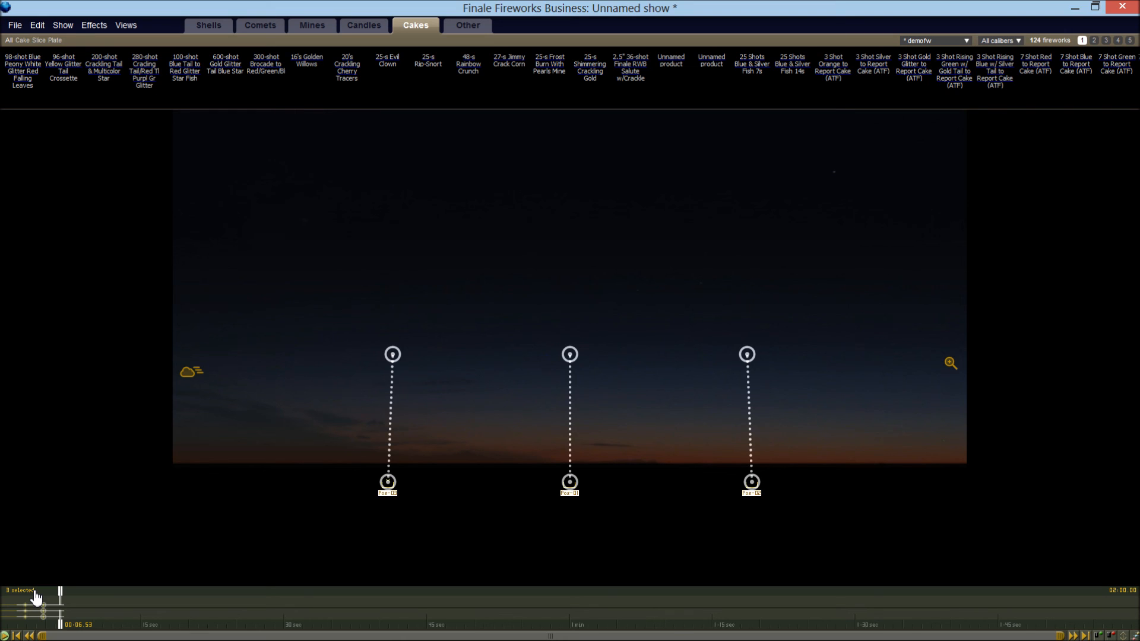
Switch to Chrome and reload the Creating_Effects_By_Animation_Search_Phrase documentation page without the highlight parameter in its address
key(alt+Tab)
key(alt+Tab)
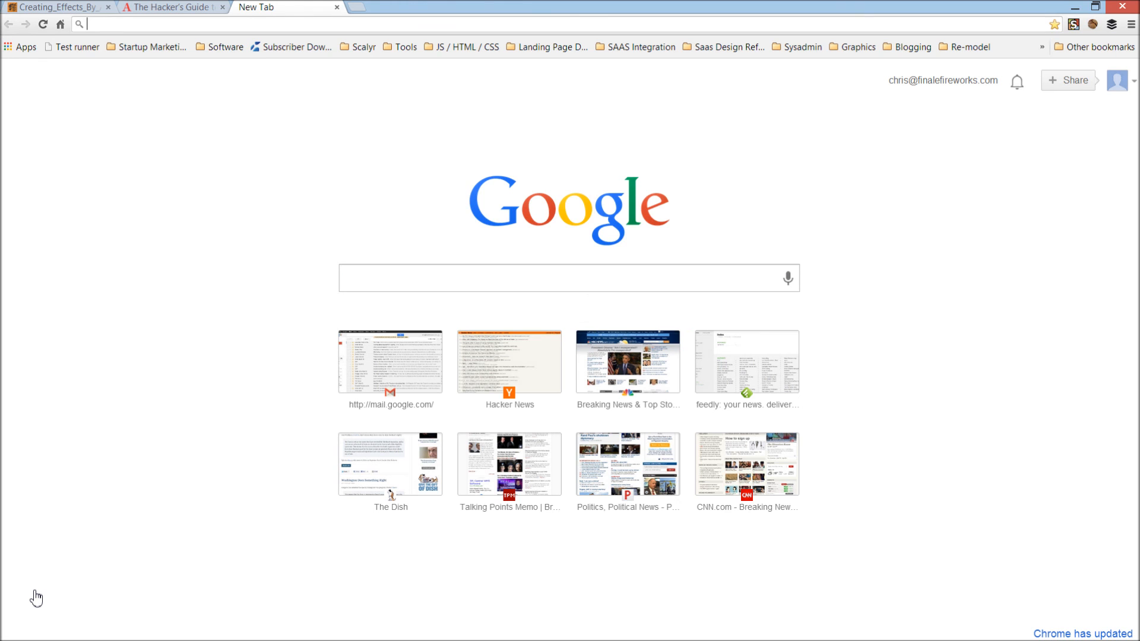
key(ctrl+Tab)
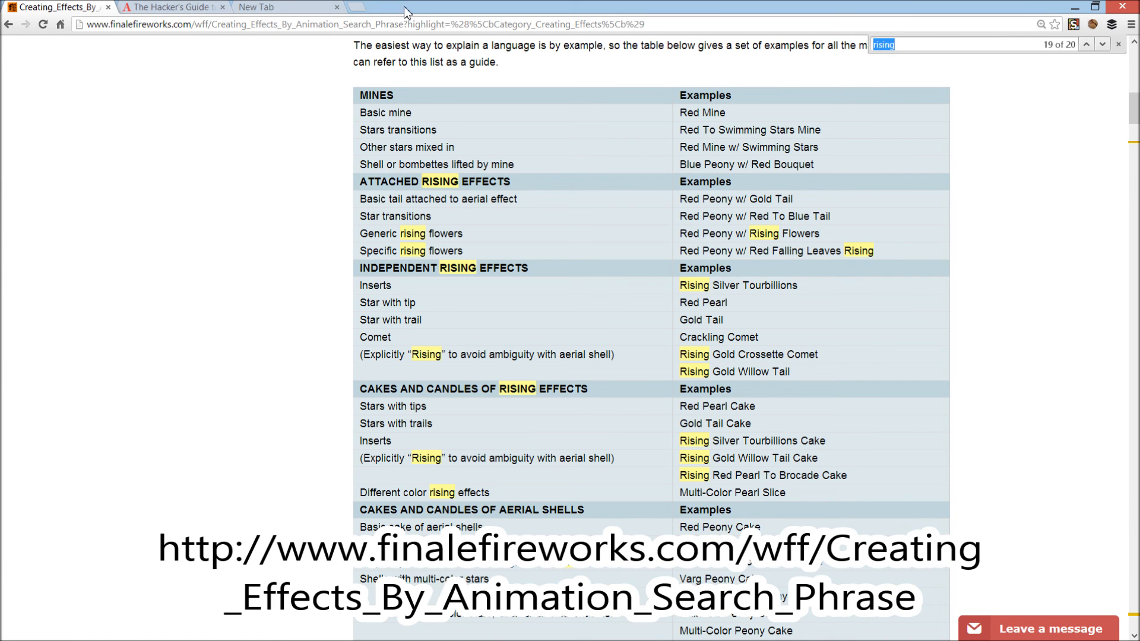
drag(406, 23, 644, 23)
key(Delete)
key(Return)
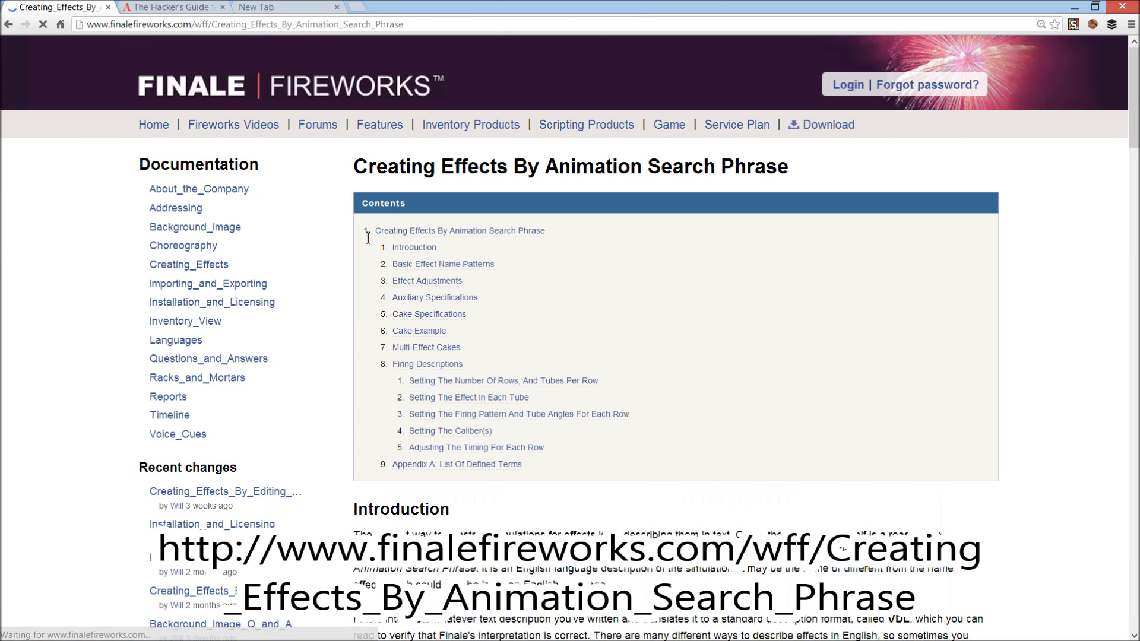